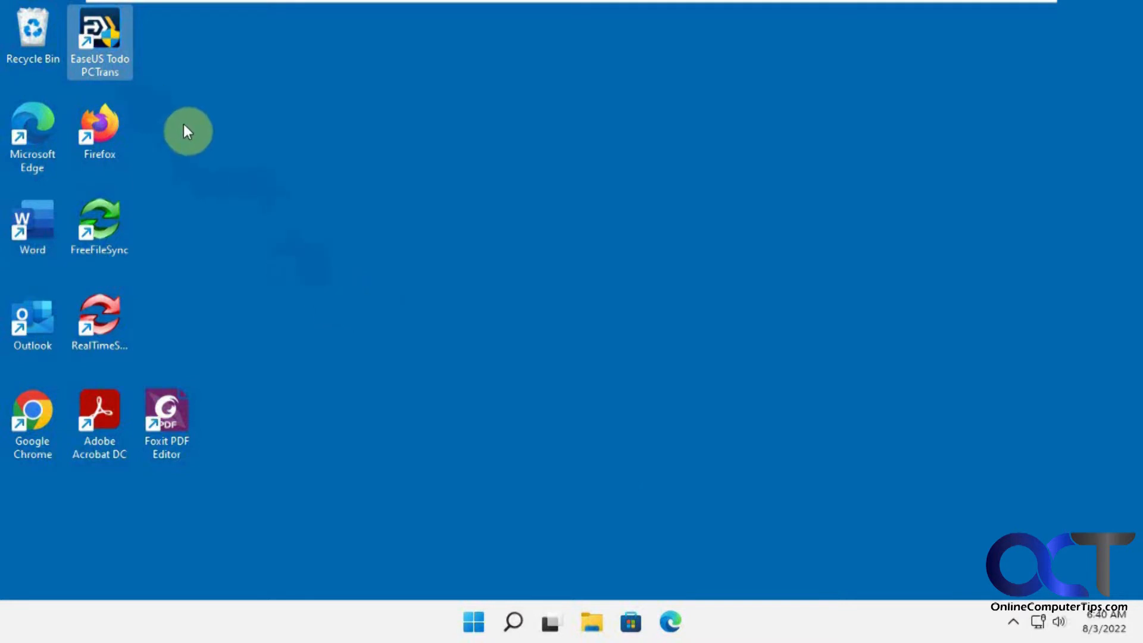
Launch EaseUS Todo PCTrans from its desktop shortcut
double_click(112, 56)
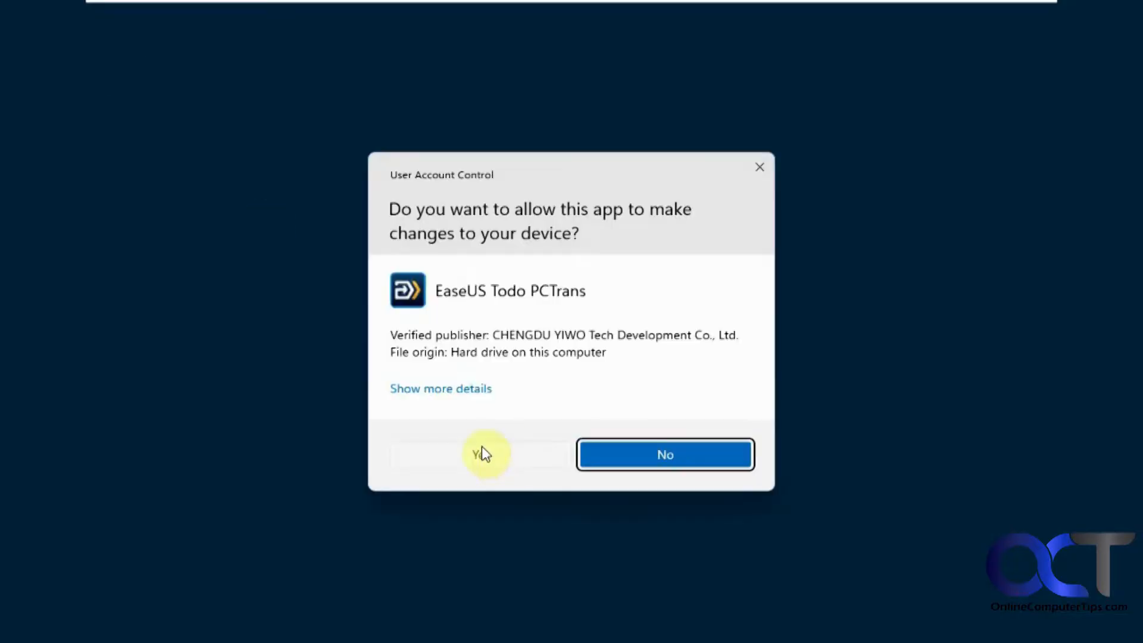
Approve the UAC prompt and close the Activate PCTrans licence comparison window
click(482, 449)
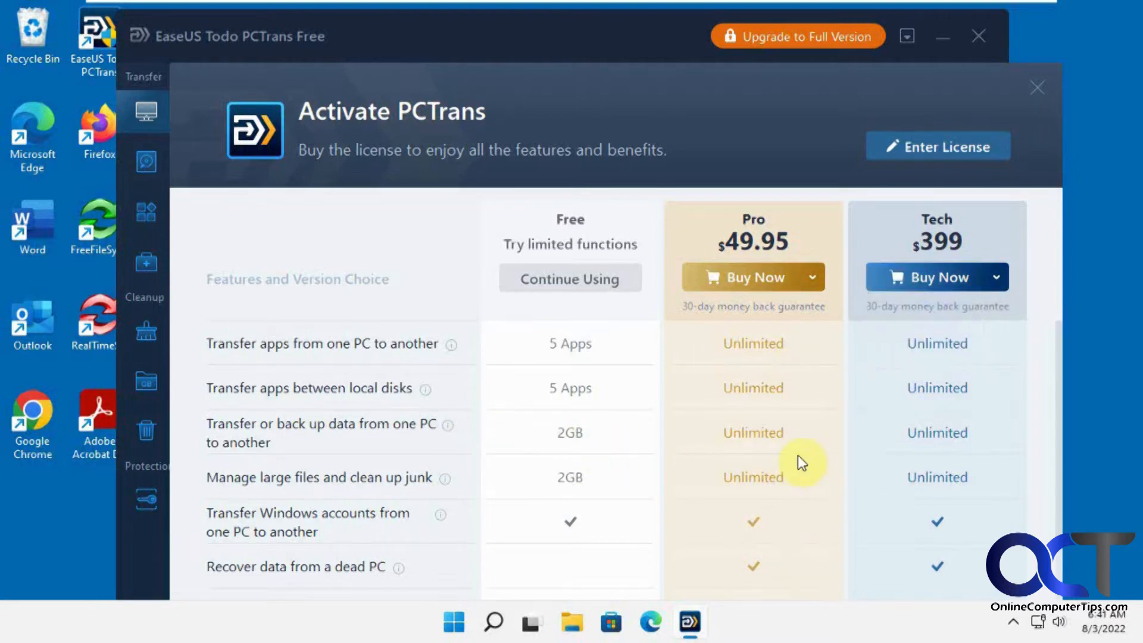
mouse_move(804, 270)
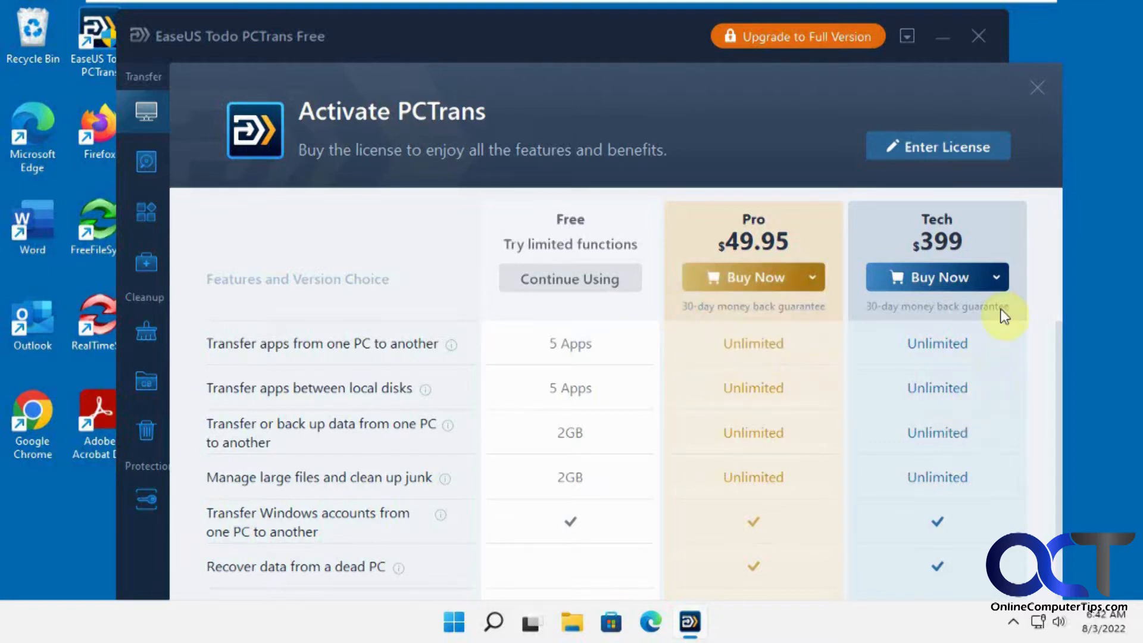
mouse_move(989, 286)
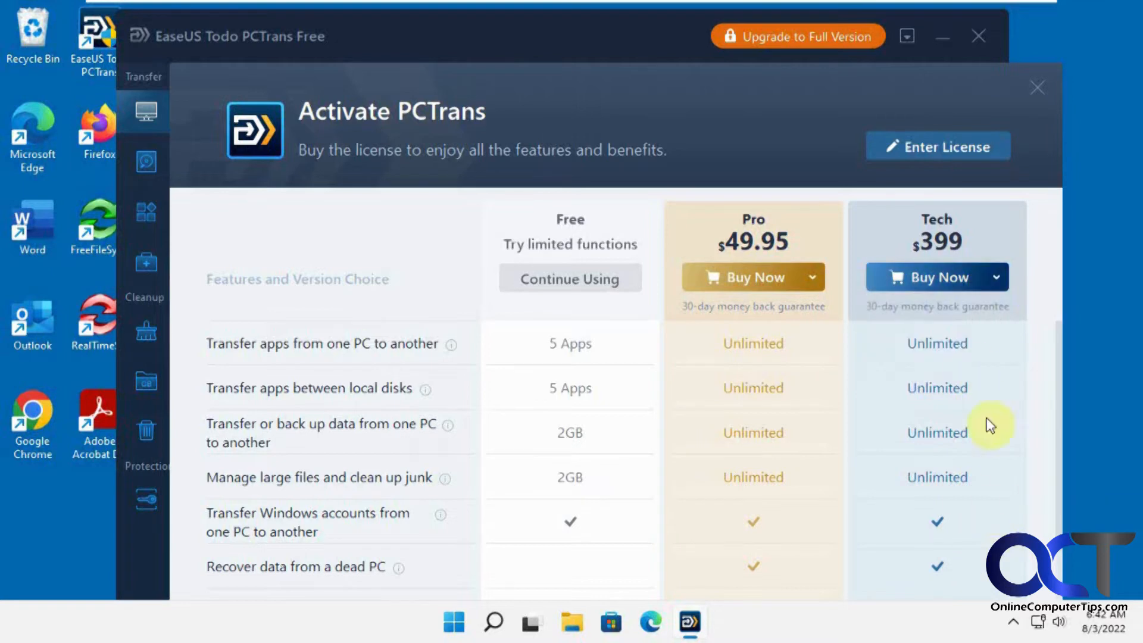
click(1039, 87)
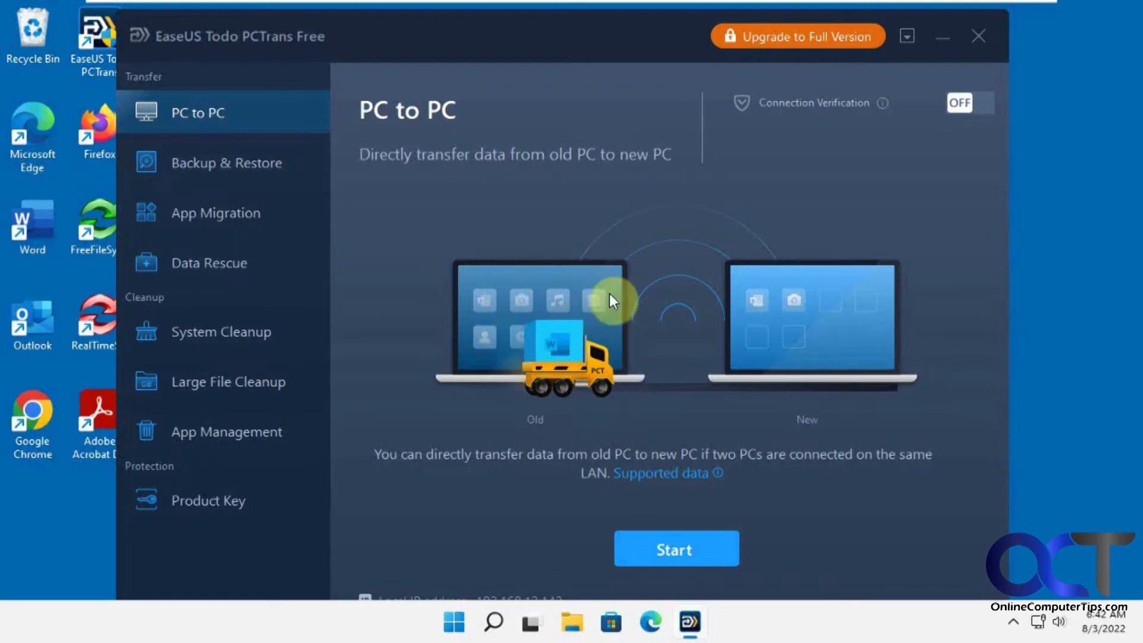
Browse the Backup & Restore, PC to PC and App Migration pages, ending on Data Rescue
click(255, 162)
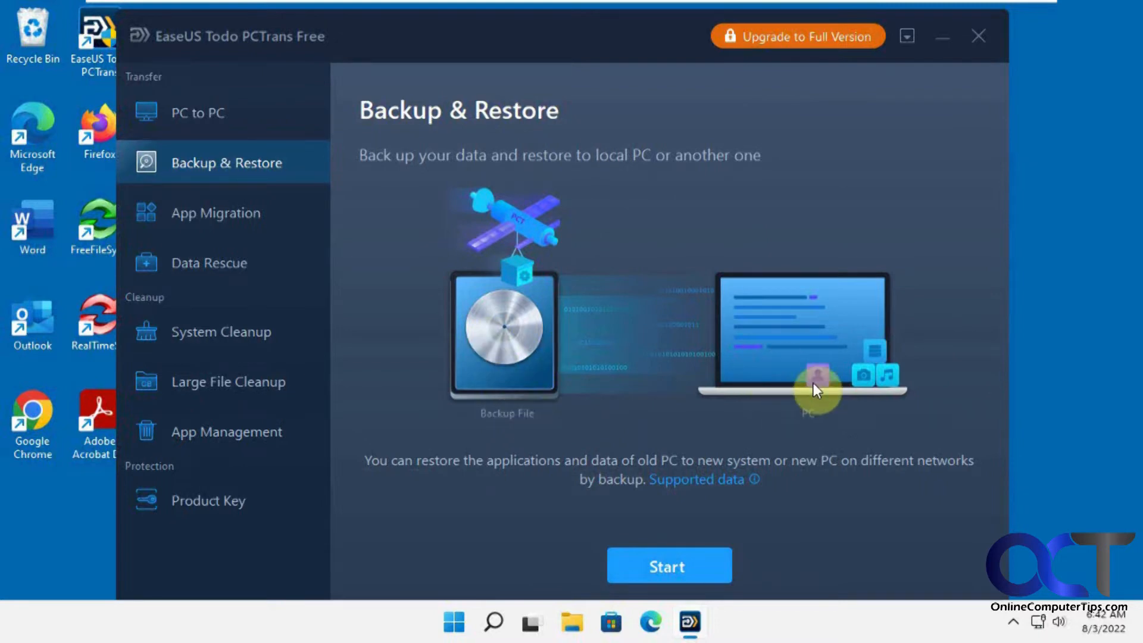
click(234, 117)
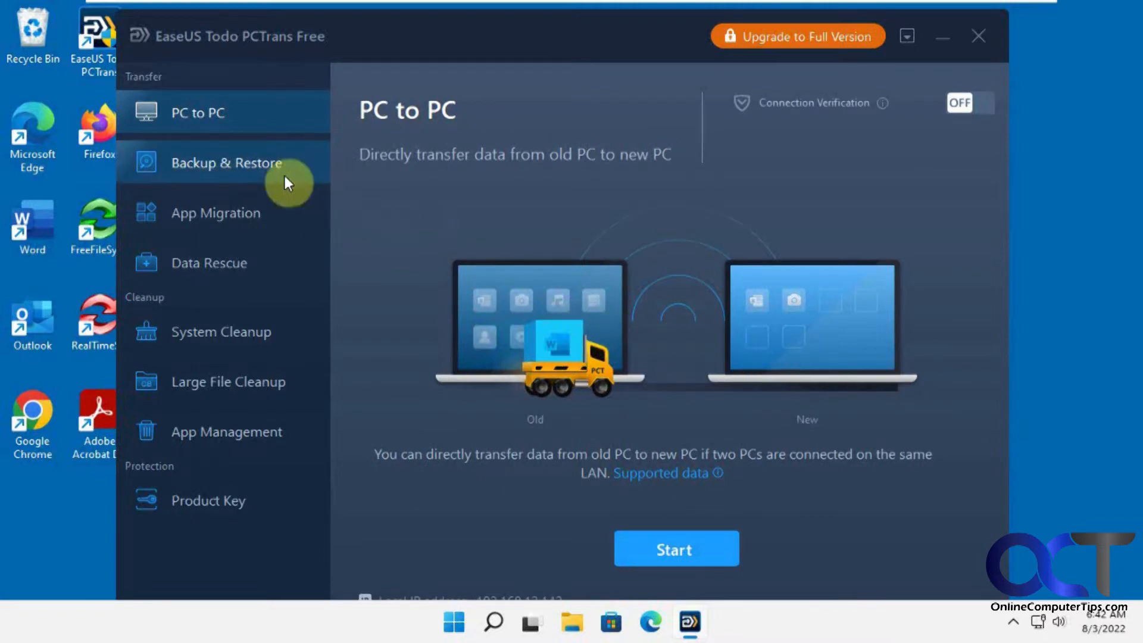
click(272, 163)
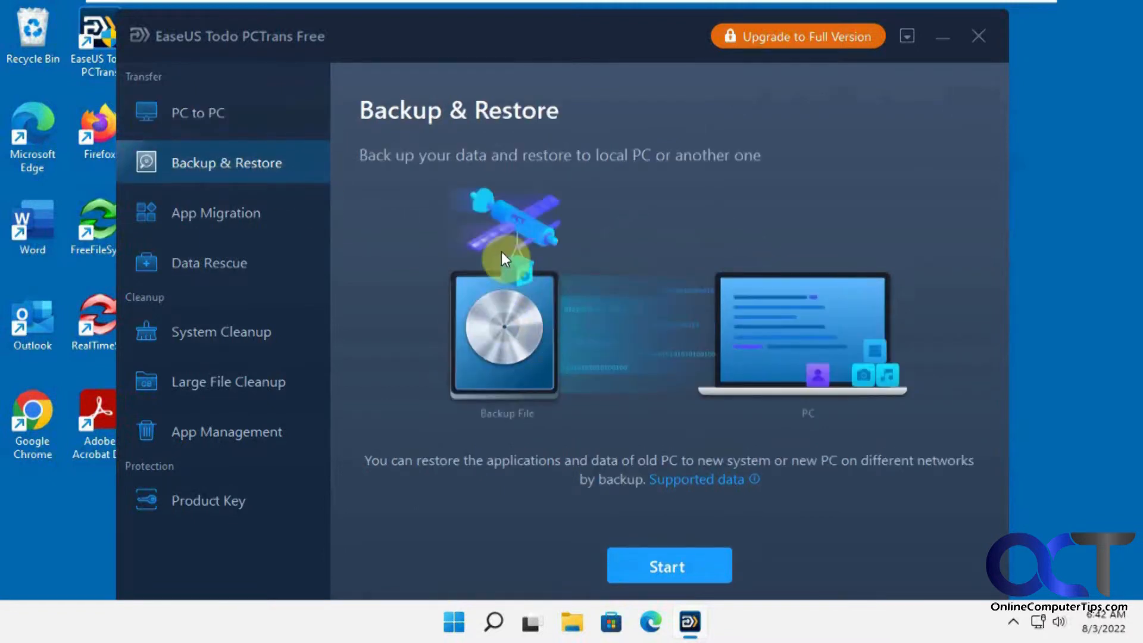
click(250, 218)
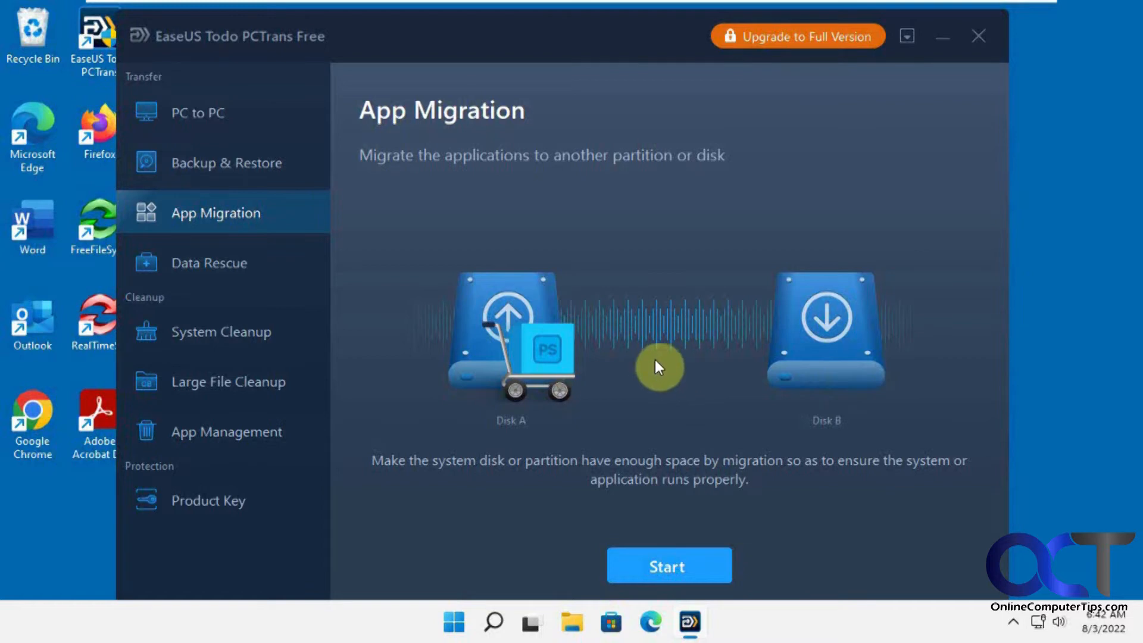
click(248, 265)
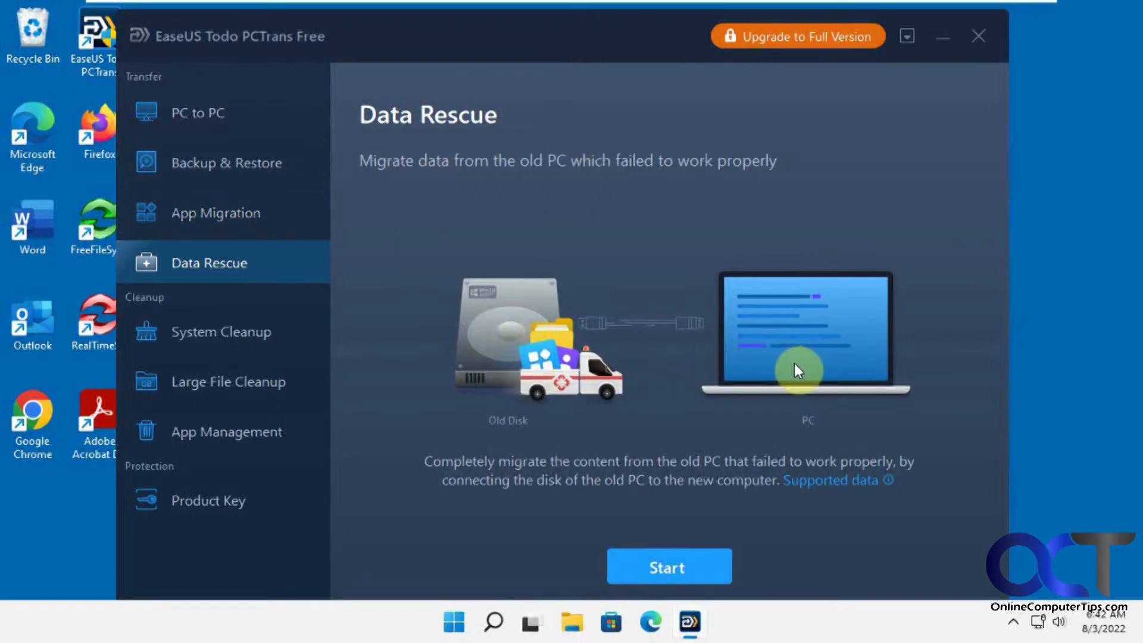
Browse the cleanup and App Management pages, return to Backup & Restore, then switch to Windows 11 New
click(271, 338)
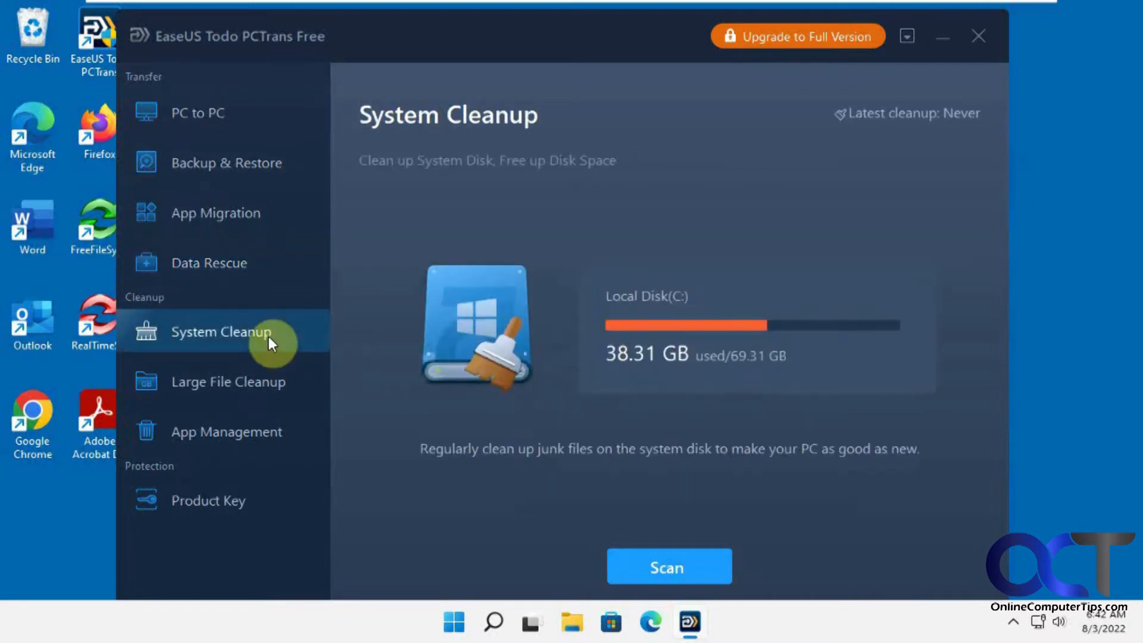
click(274, 384)
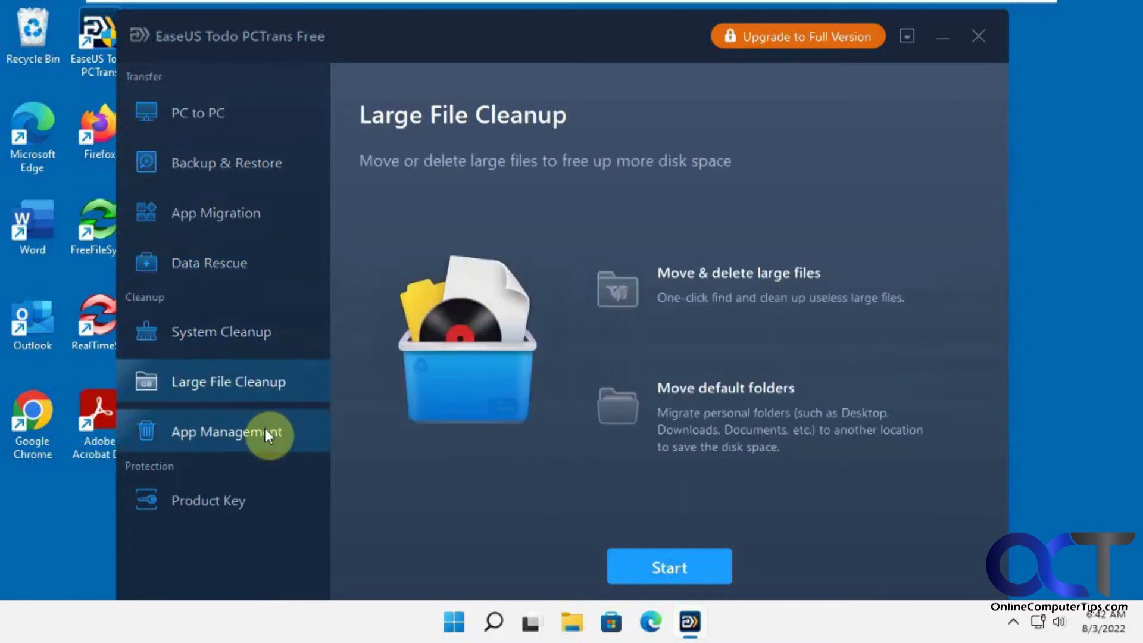
click(265, 428)
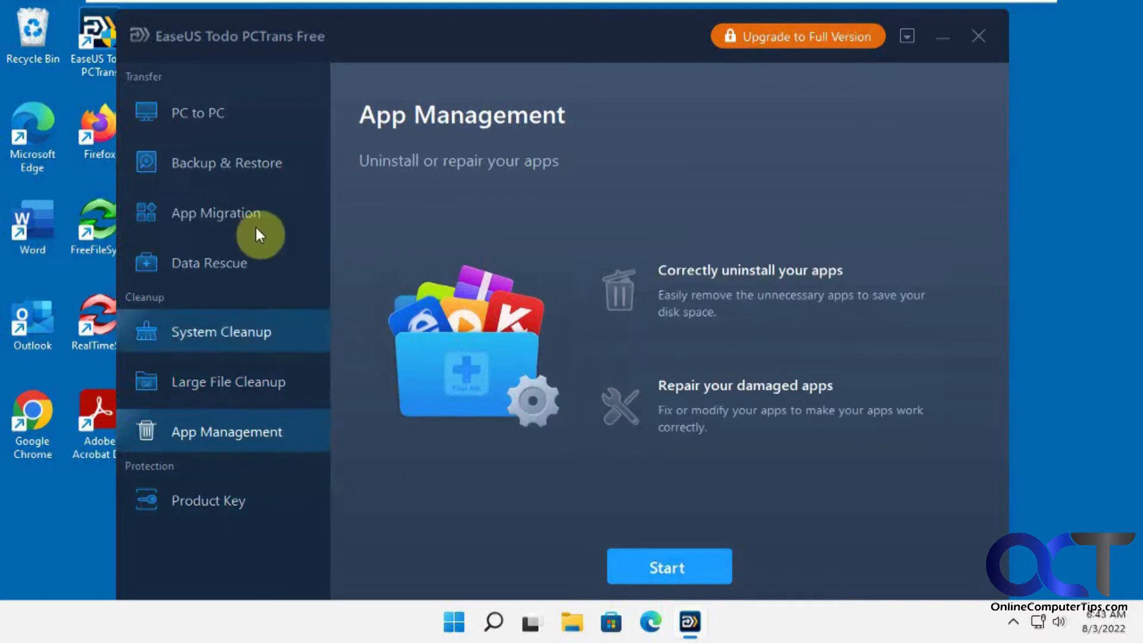
click(234, 167)
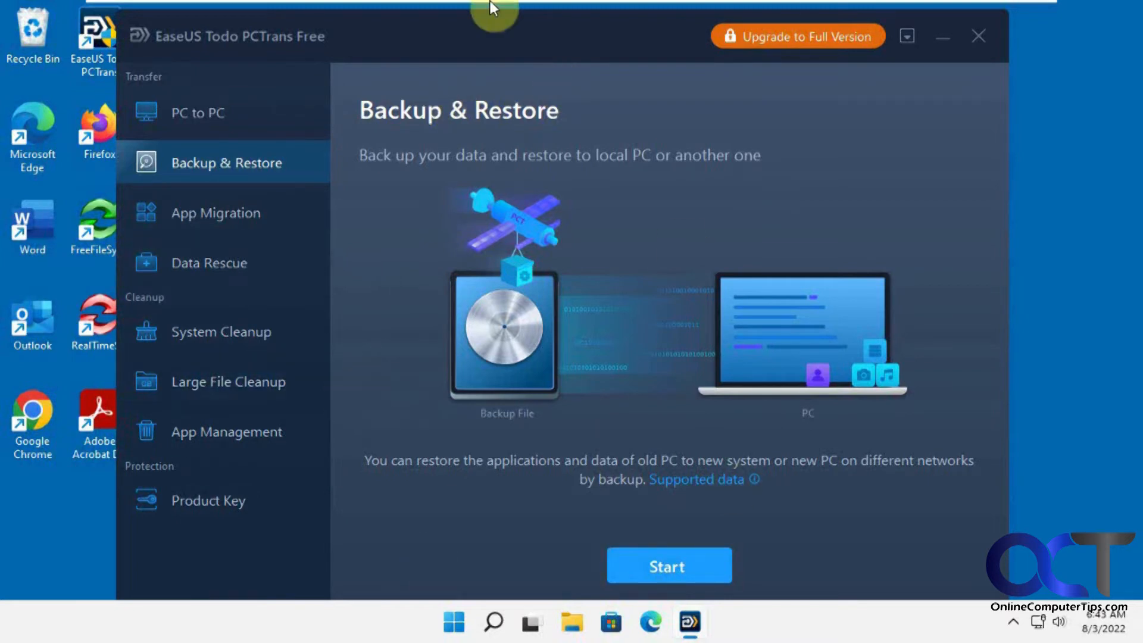
mouse_move(490, 1)
click(774, 12)
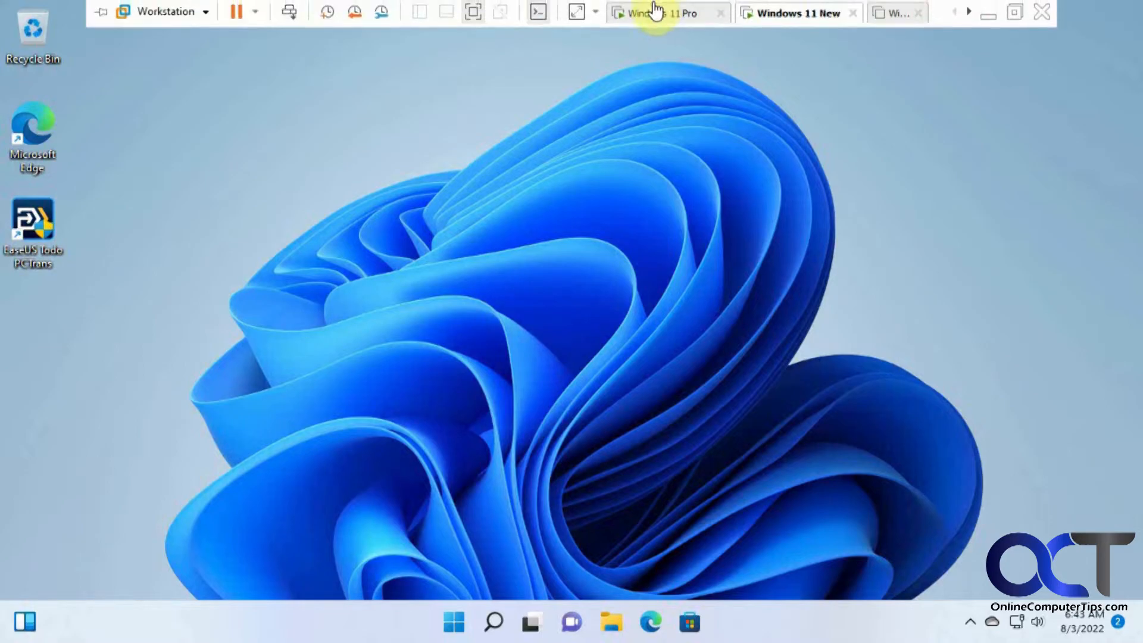
Return to the Windows 11 Pro VM, start Backup & Restore and postpone the upgrade offer
click(656, 15)
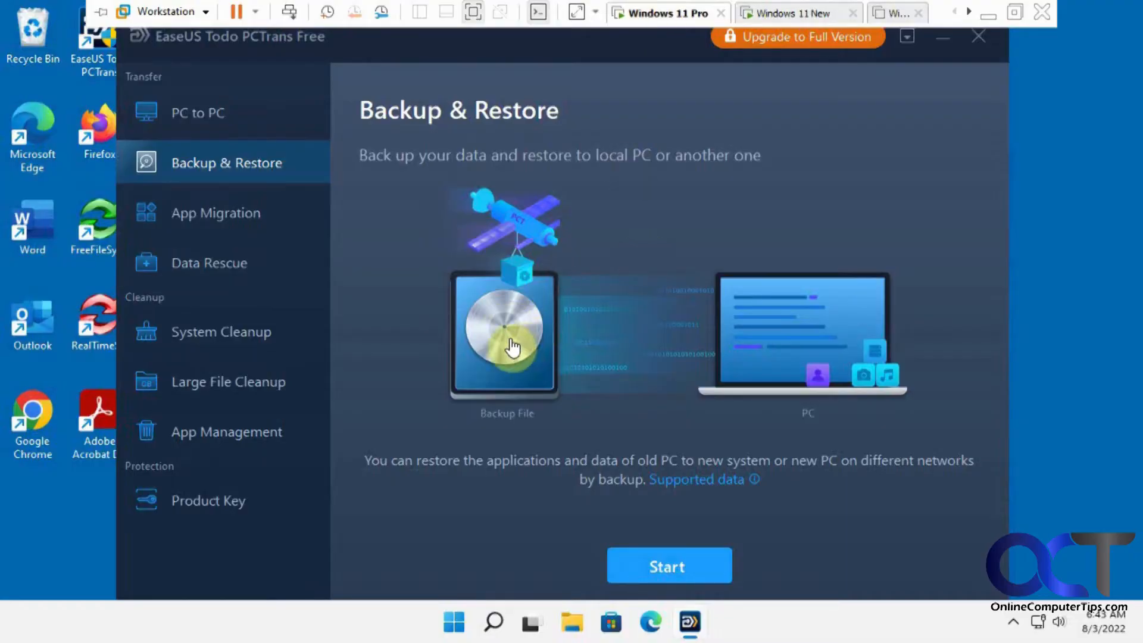
click(679, 560)
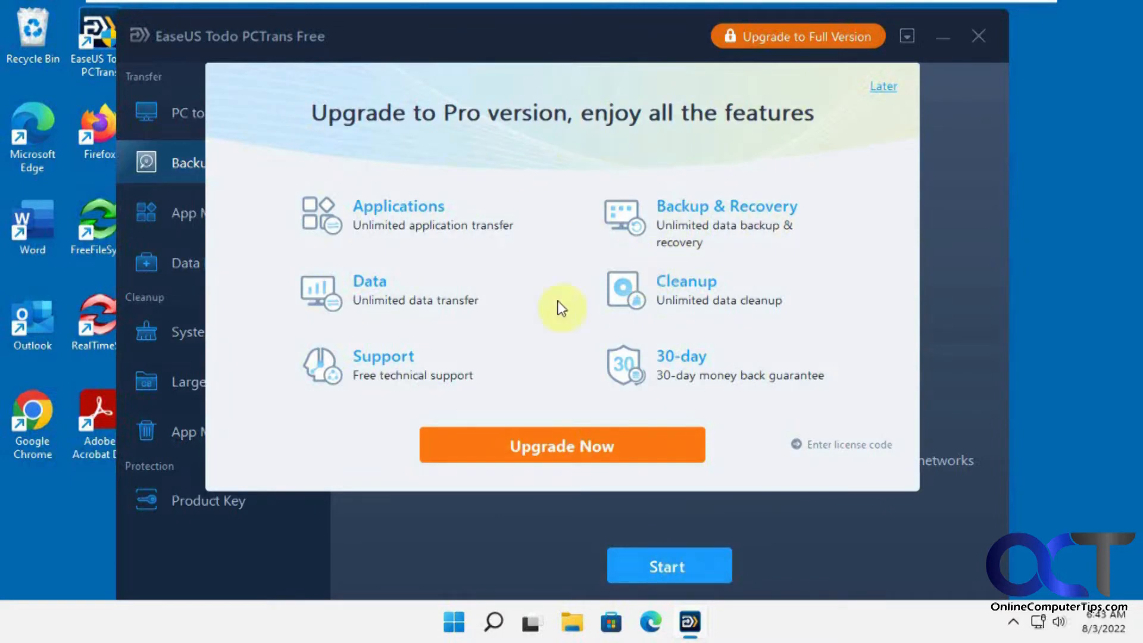
click(880, 88)
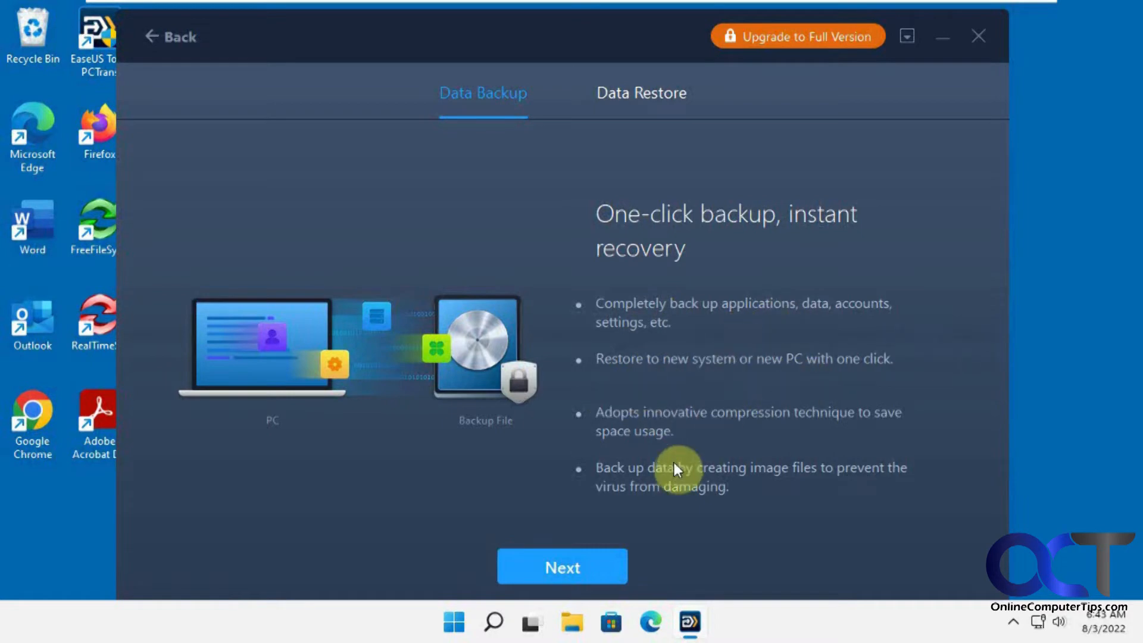
Name the backup file OldtoNew, keep the F:\PCTransImage location, and confirm
click(559, 566)
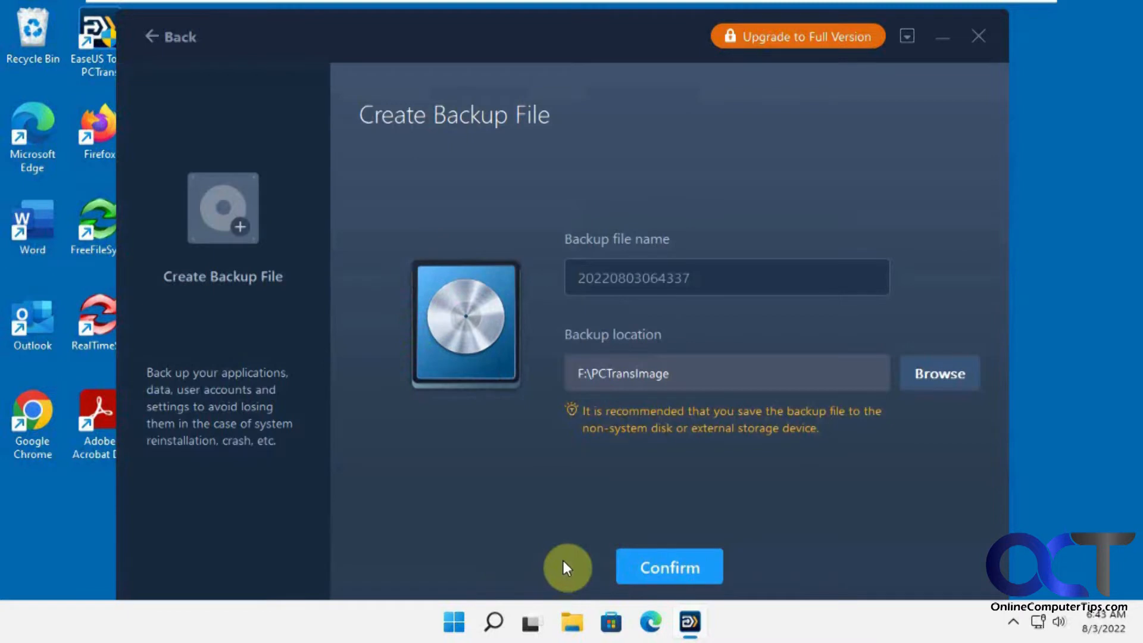
double_click(641, 273)
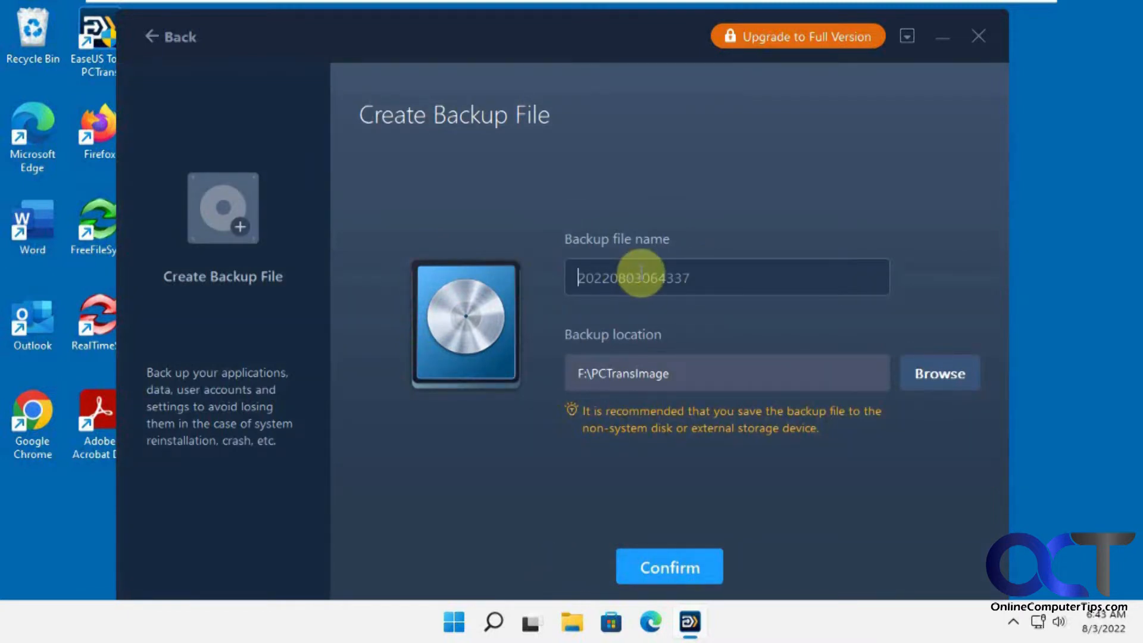
text(OldtoNew)
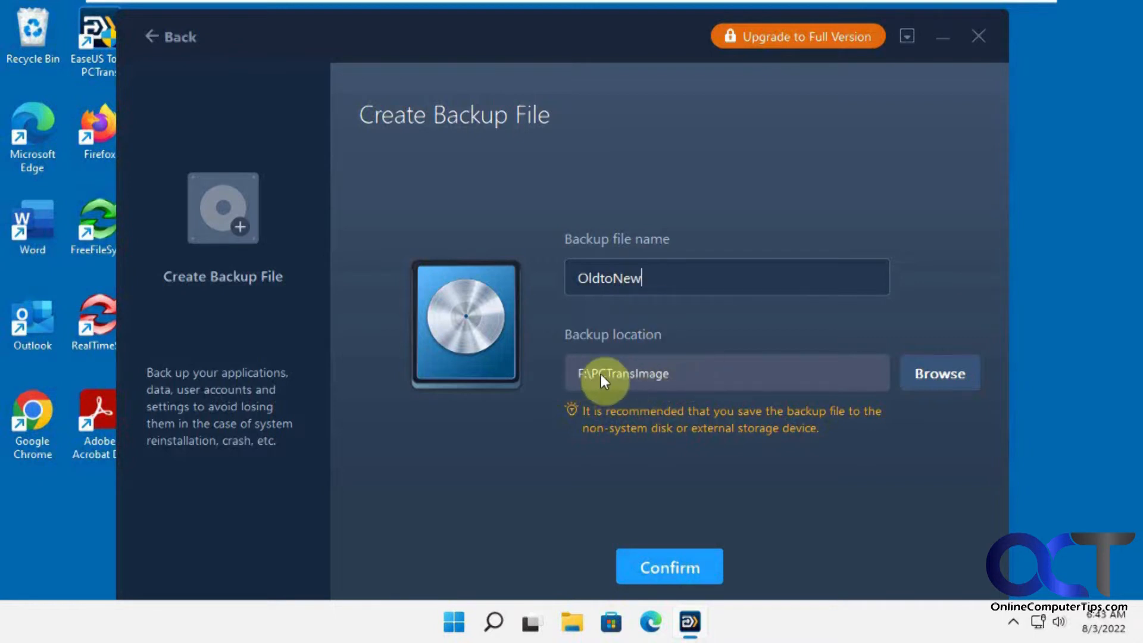
click(923, 371)
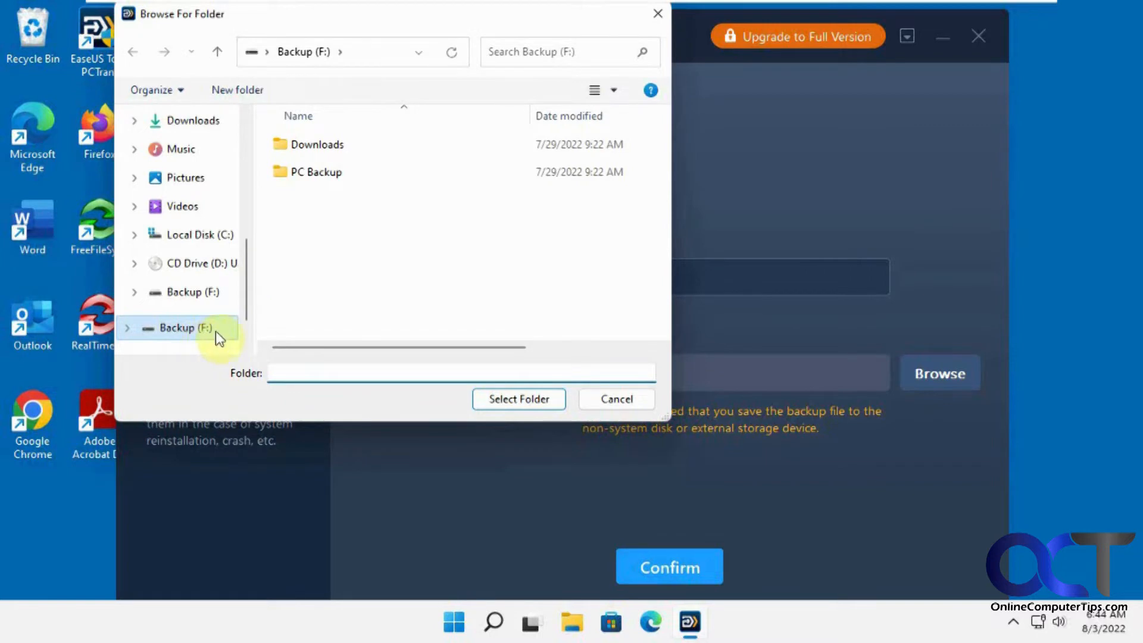
click(627, 398)
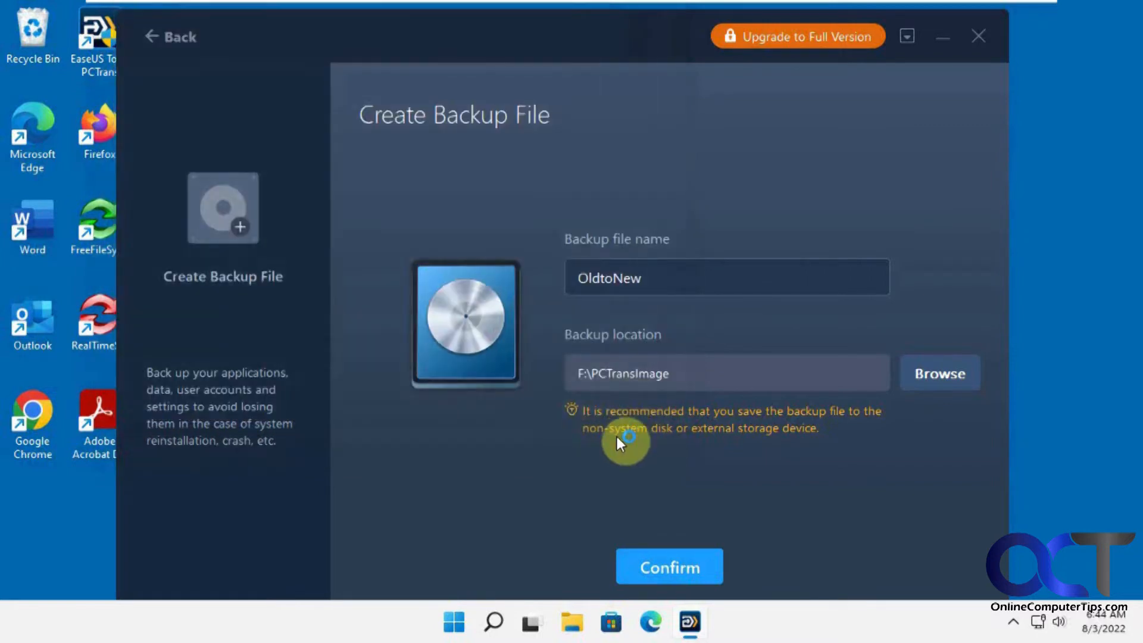
click(662, 567)
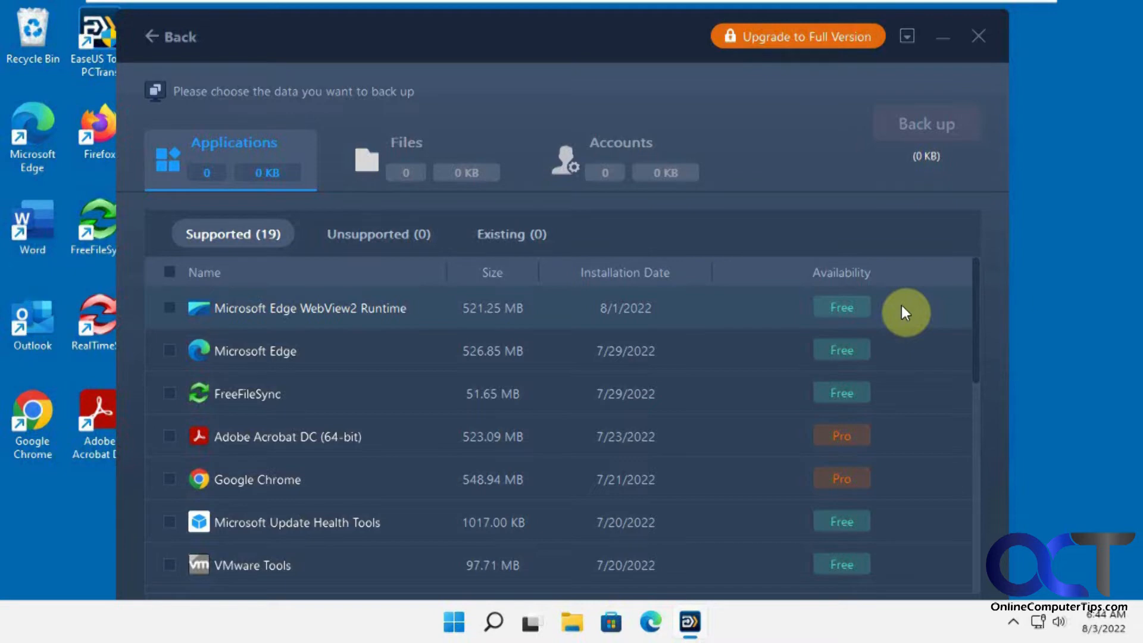
Compare the unsupported, already-on-target and supported application lists, ending on supported apps
click(374, 235)
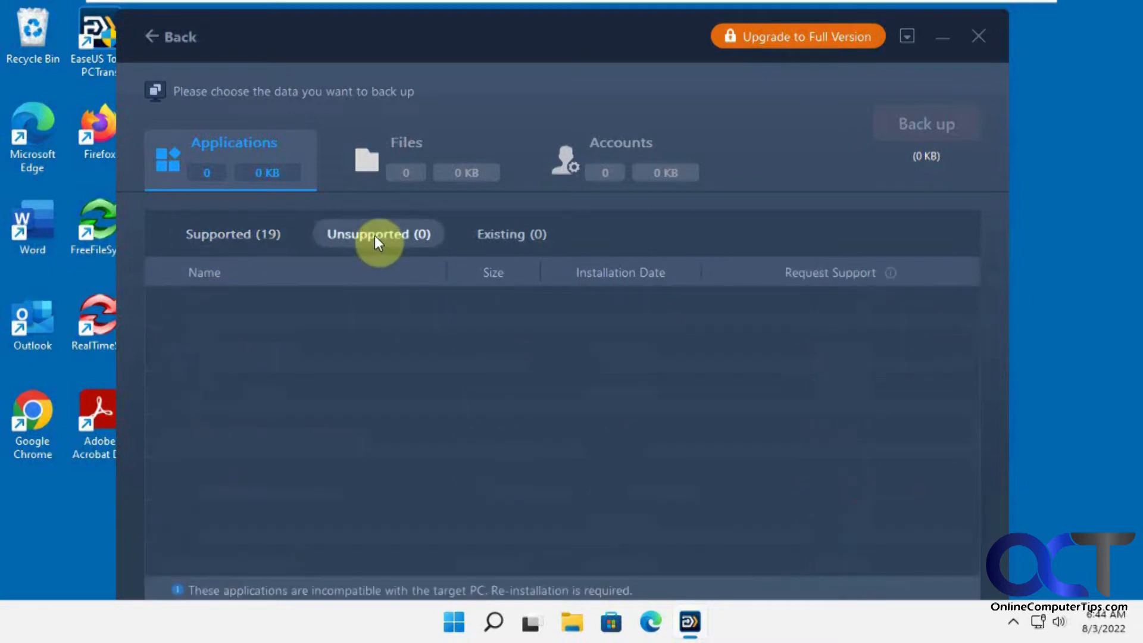
click(494, 232)
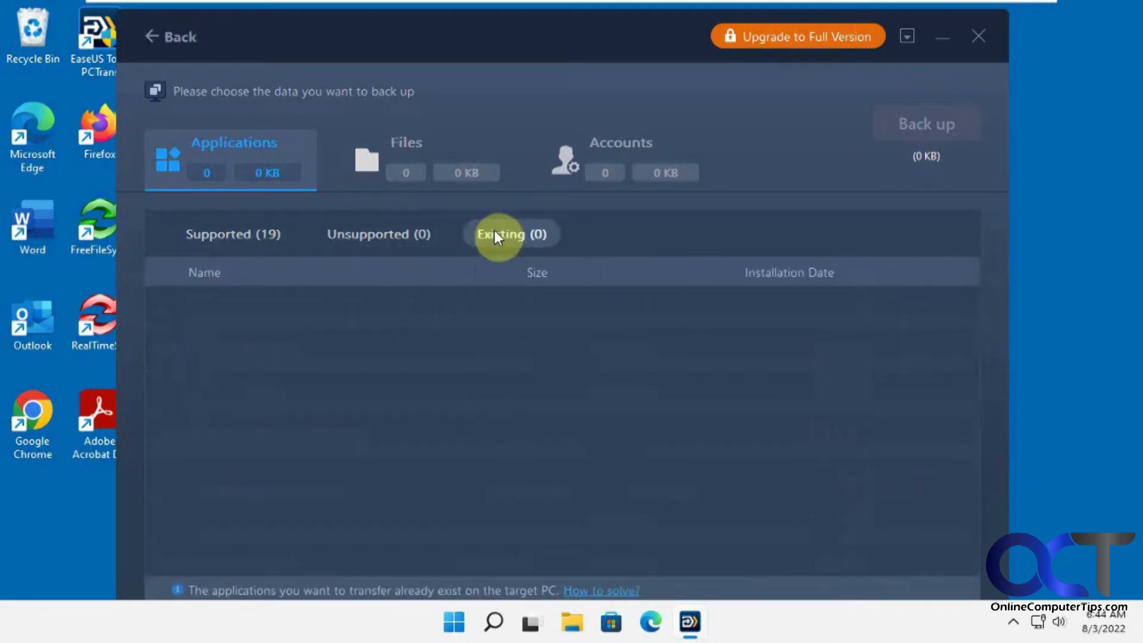
click(376, 237)
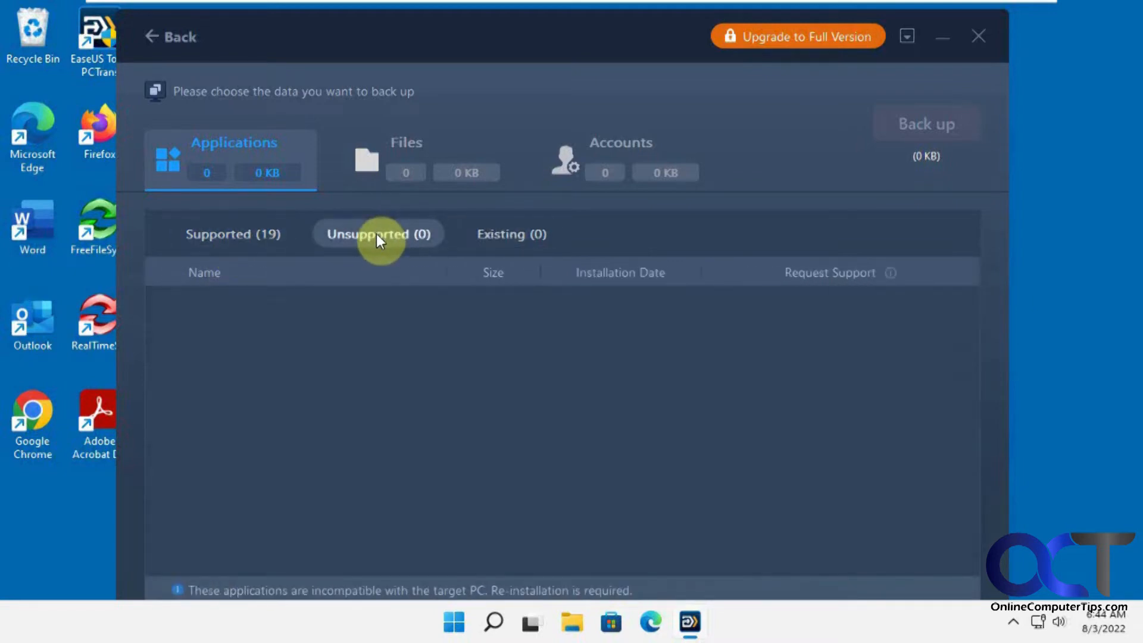
click(251, 234)
click(497, 232)
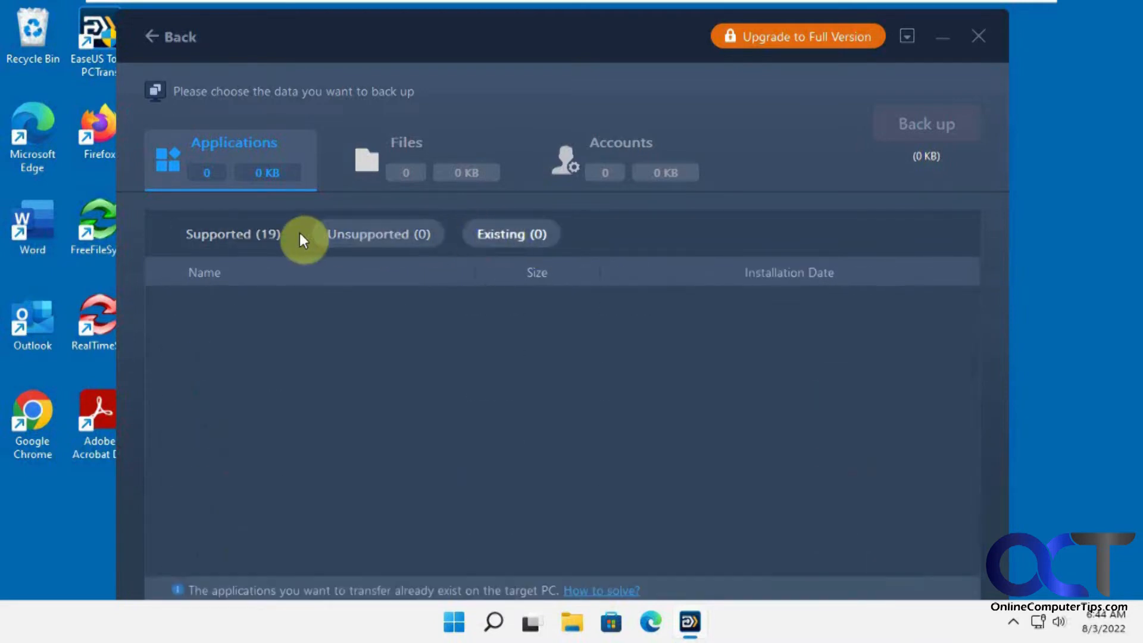
click(269, 237)
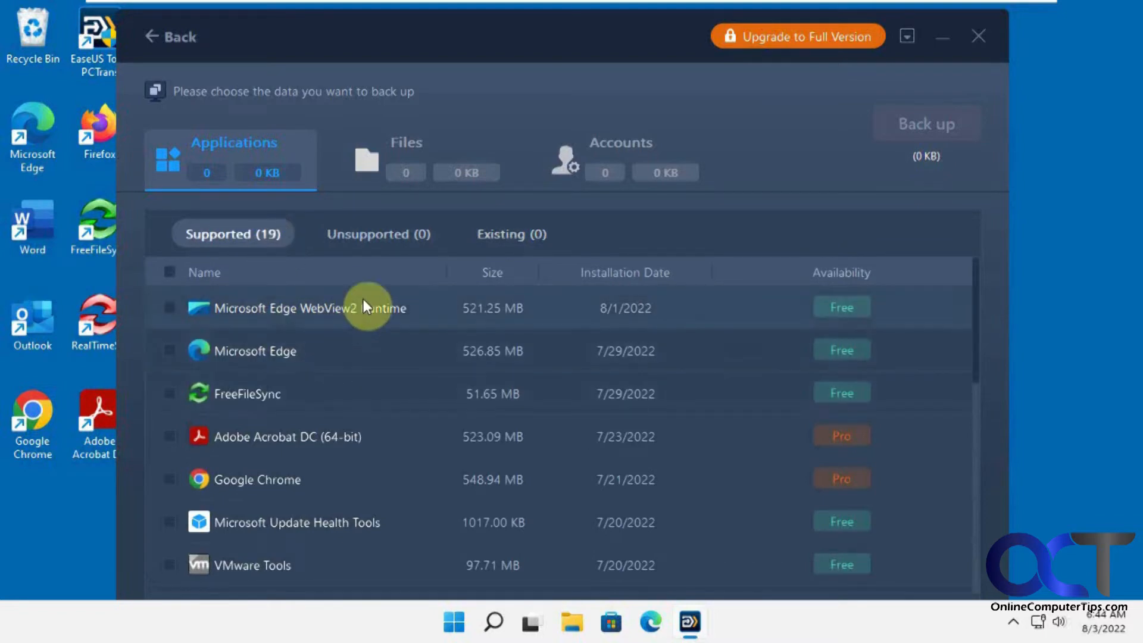
click(530, 237)
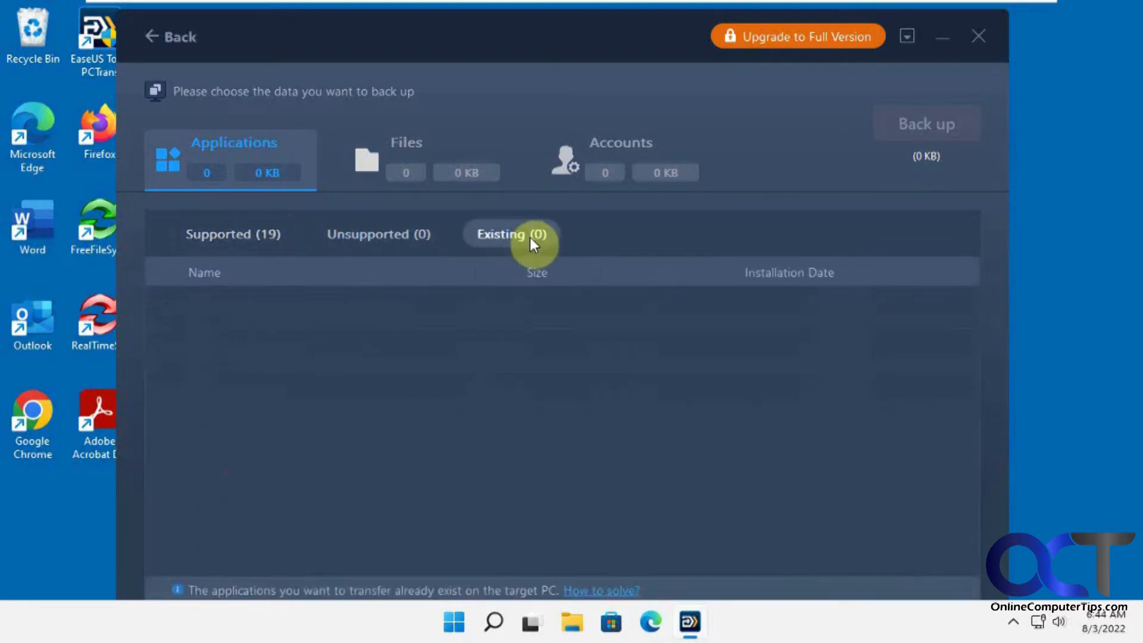
click(251, 244)
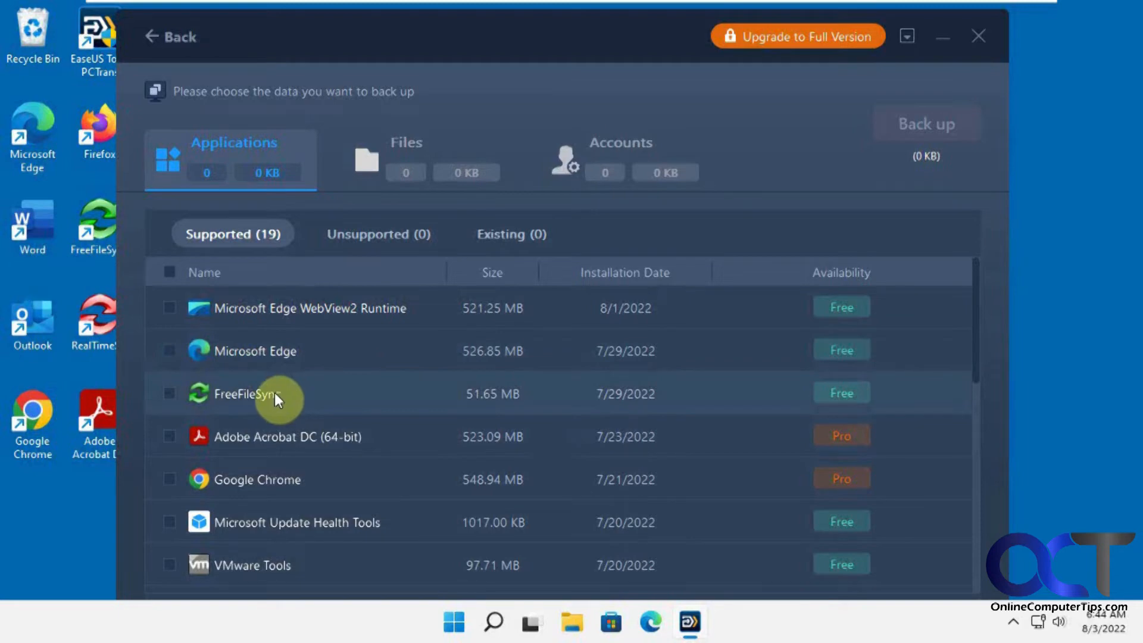
Tick FreeFileSync, PowerISO, 7-Zip, WinISO and Prime Video for Windows for backup
click(169, 393)
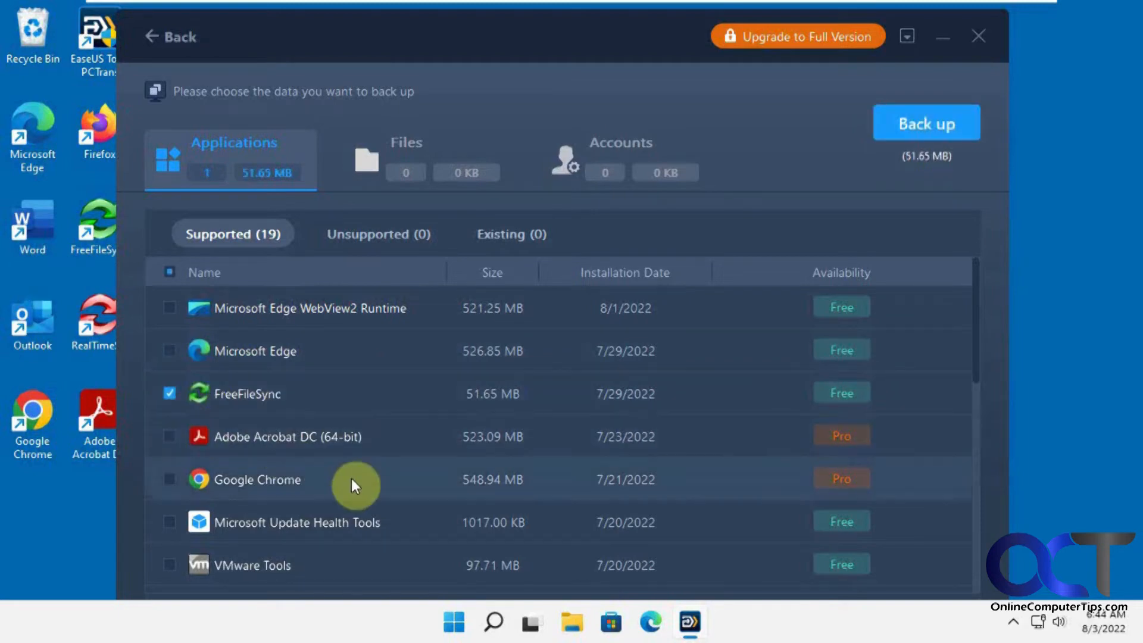
drag(977, 355, 983, 398)
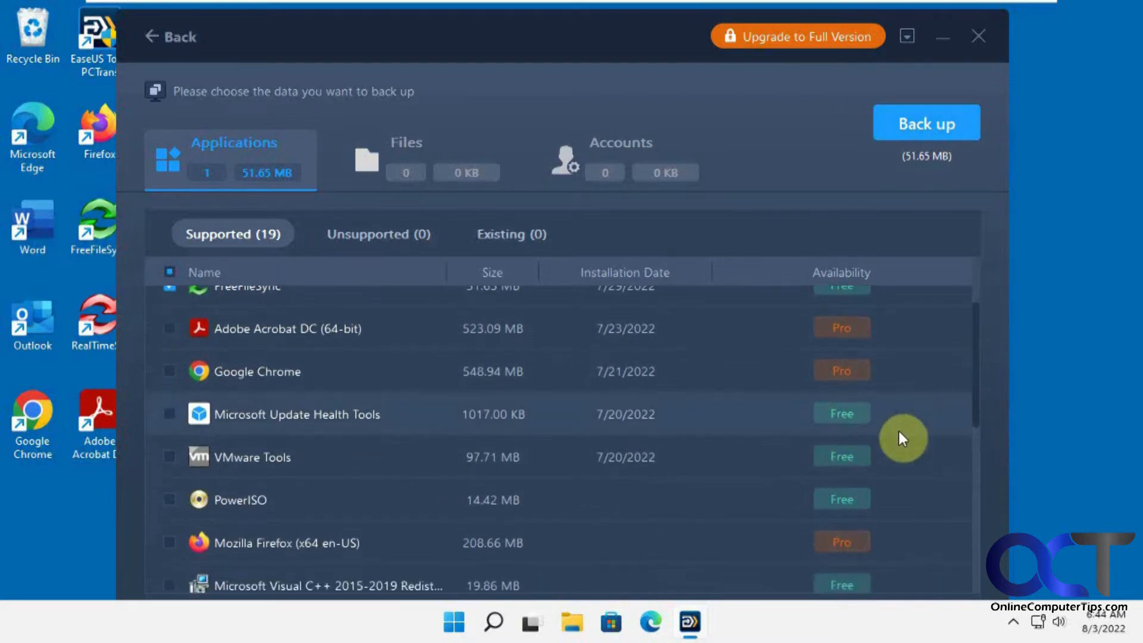
click(168, 501)
scroll(198, 512, down, 2)
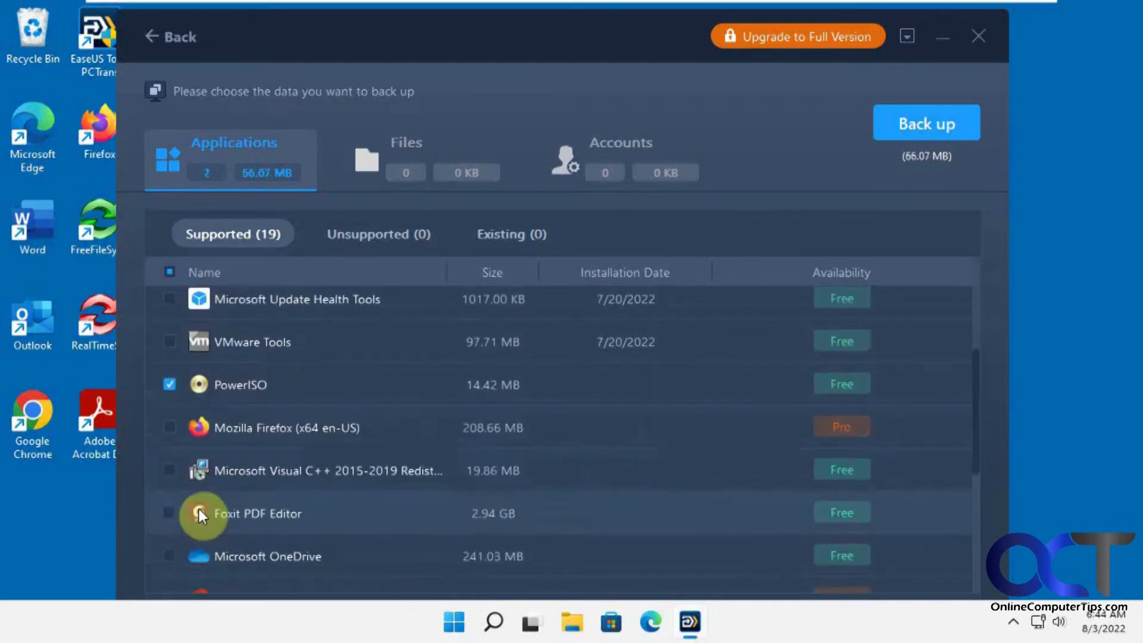
scroll(239, 515, down, 3)
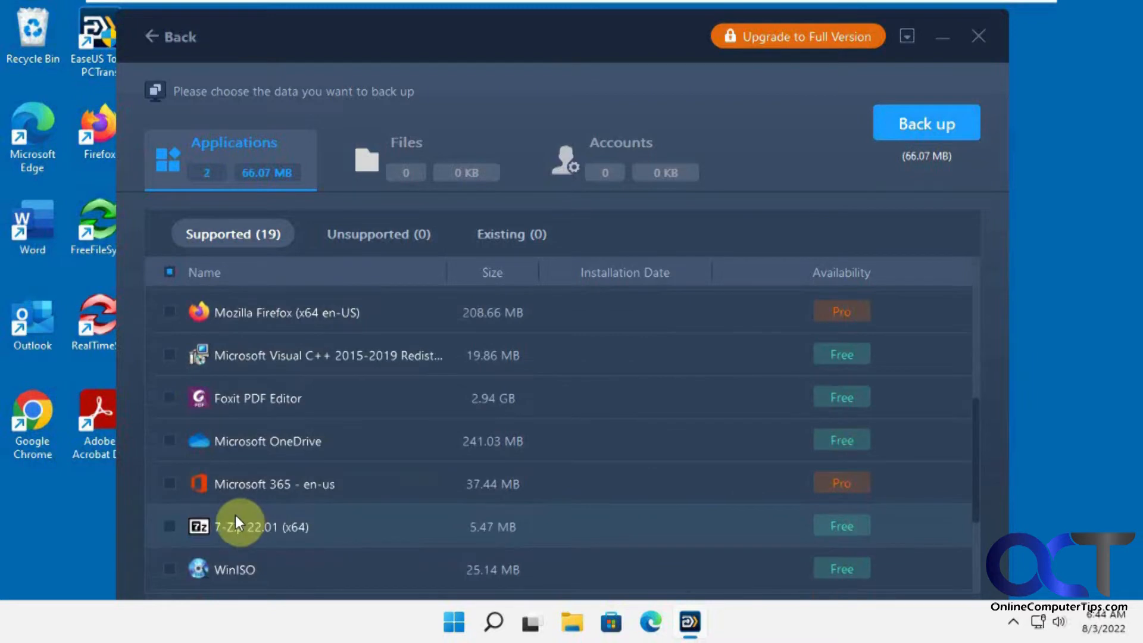
click(170, 526)
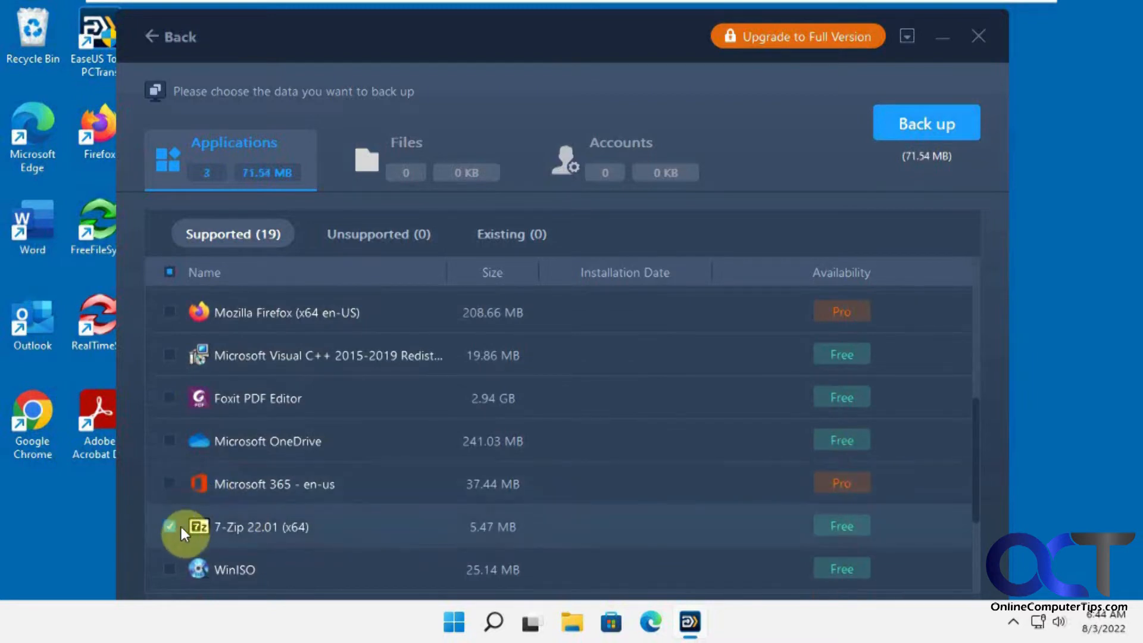
scroll(181, 527, down, 3)
click(169, 455)
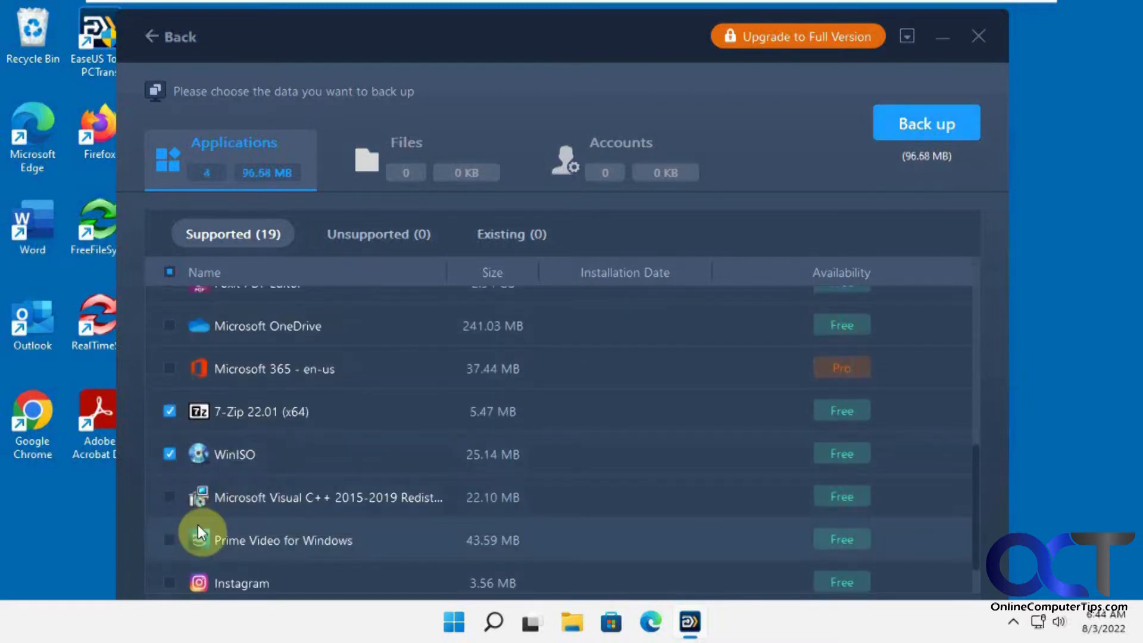
click(172, 539)
scroll(261, 497, up, 6)
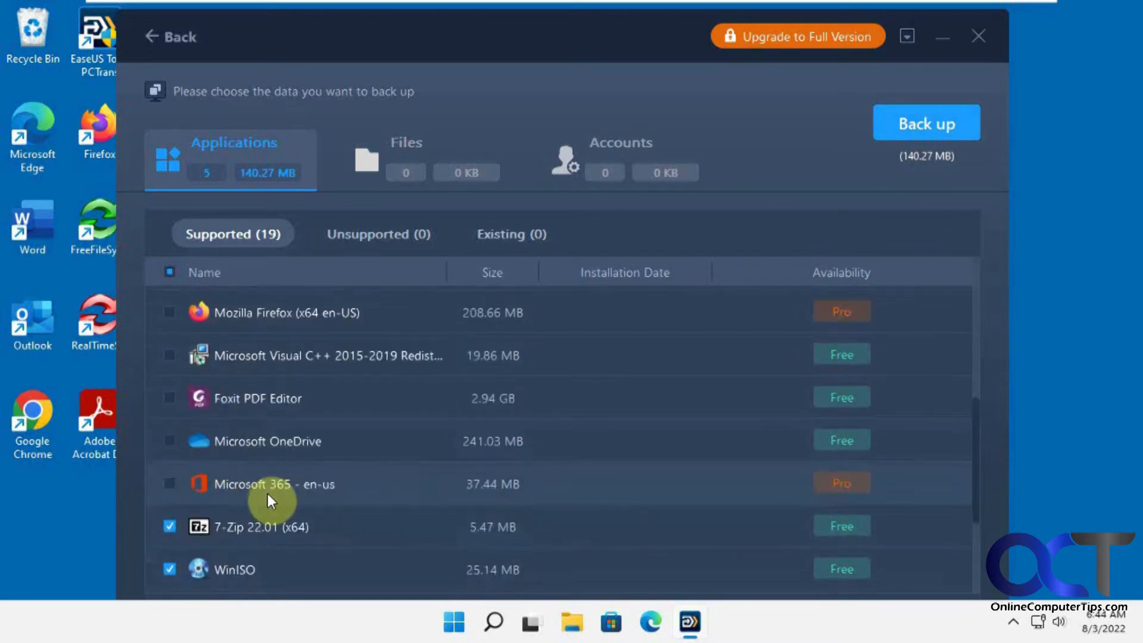
scroll(262, 495, up, 5)
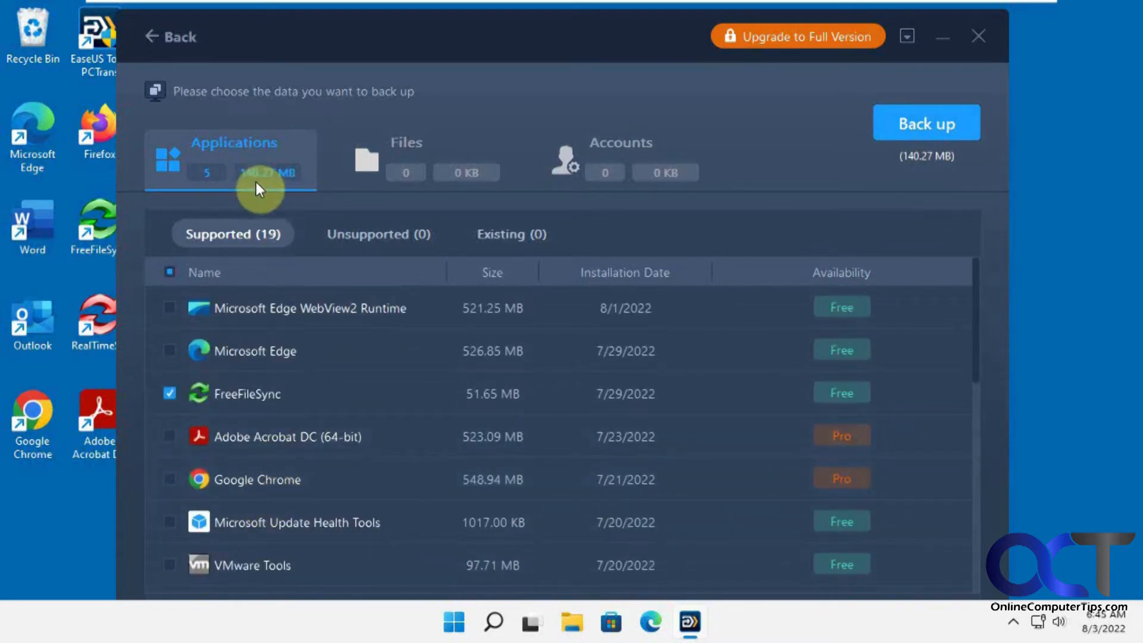
Add My Documents, Pictures and Downloads (85 items, 1.19 GB), then show the Accounts list
click(449, 143)
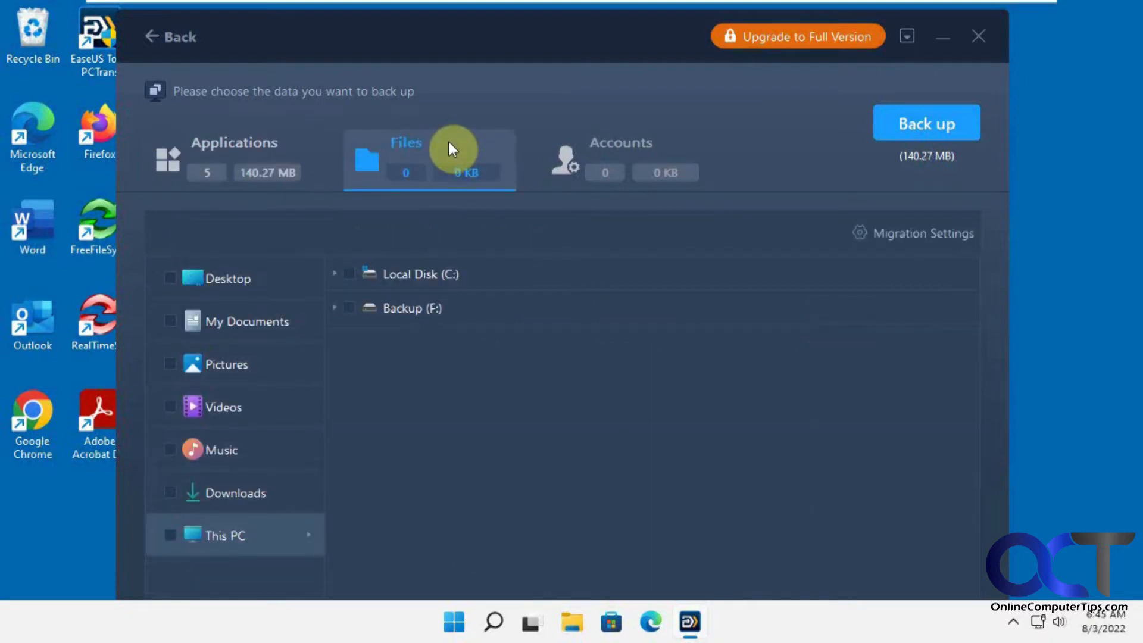
click(171, 278)
click(171, 278)
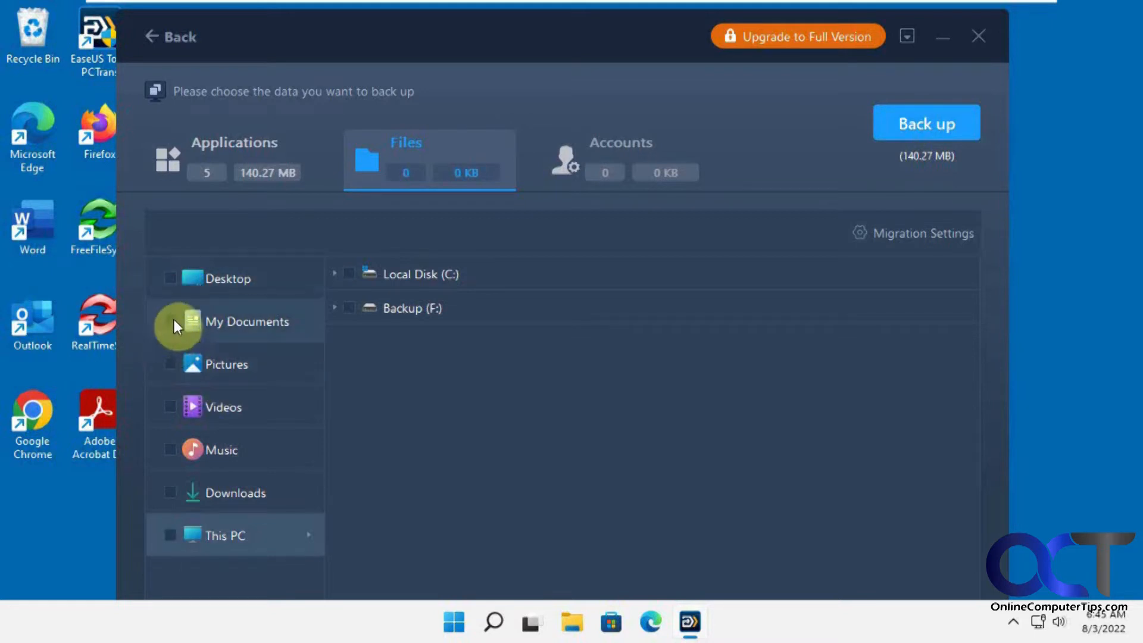
click(171, 321)
click(170, 364)
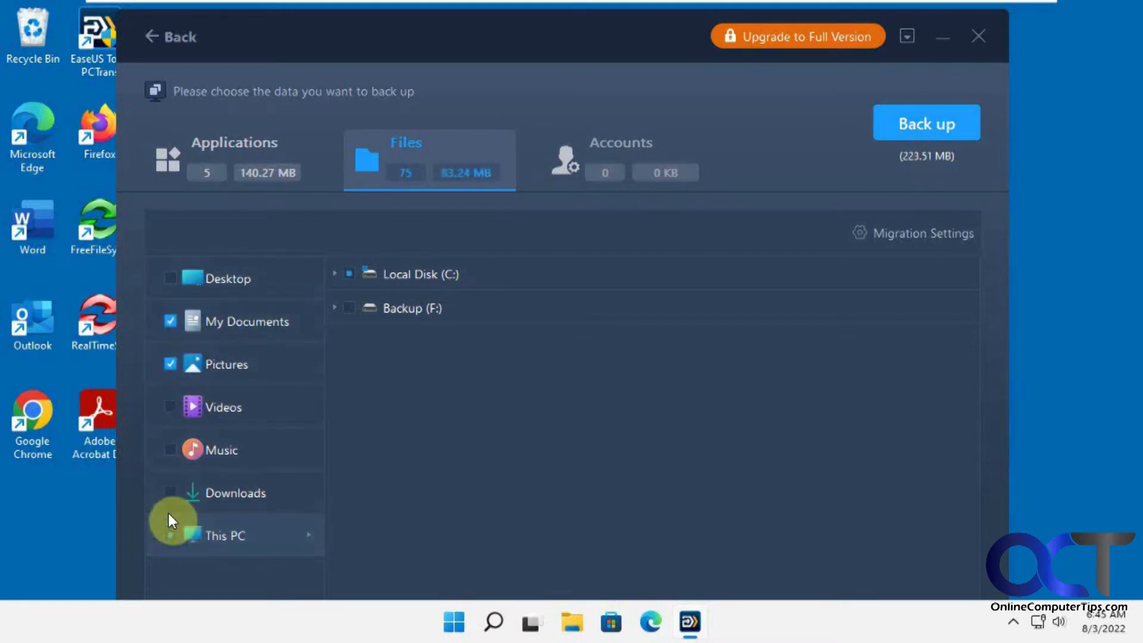
click(170, 492)
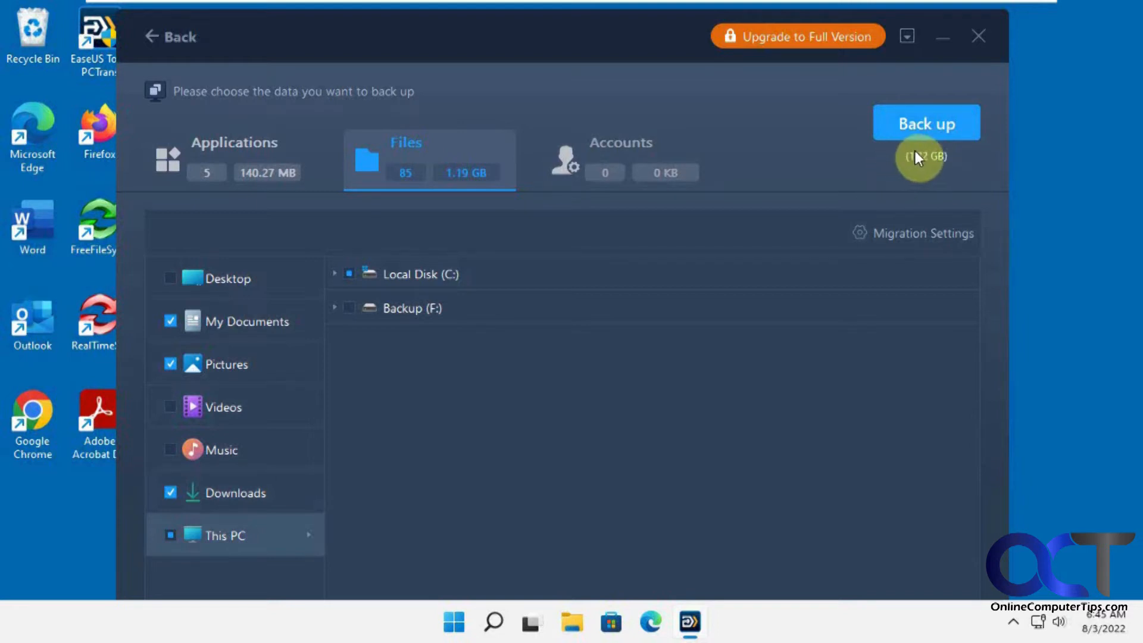
click(618, 155)
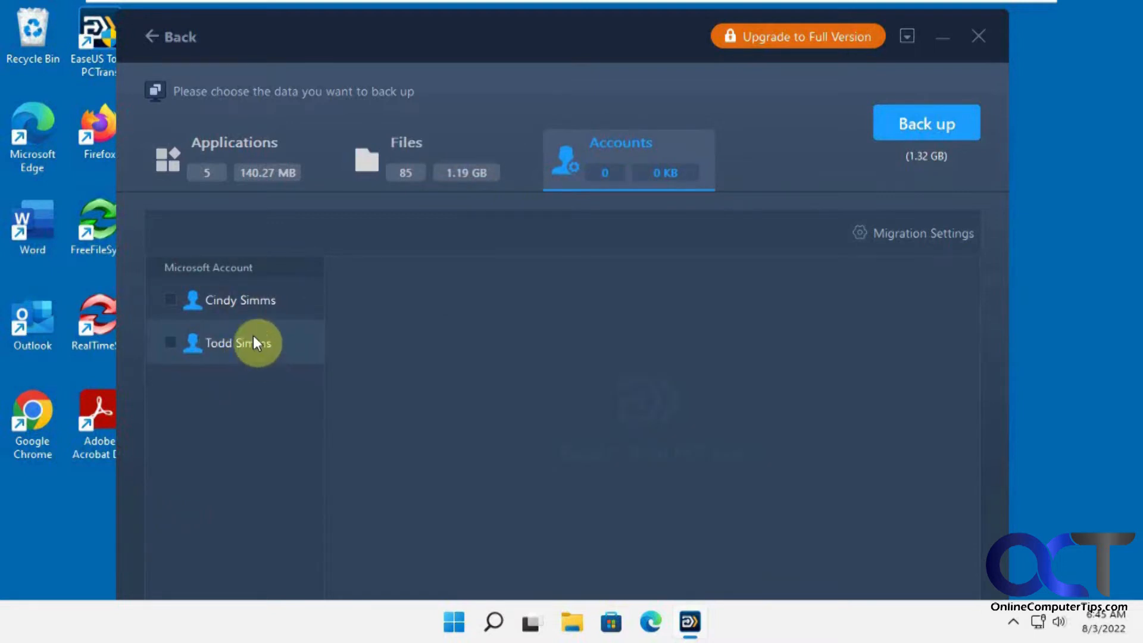
Include the first Microsoft account in the backup, confirming it with its login password
click(171, 301)
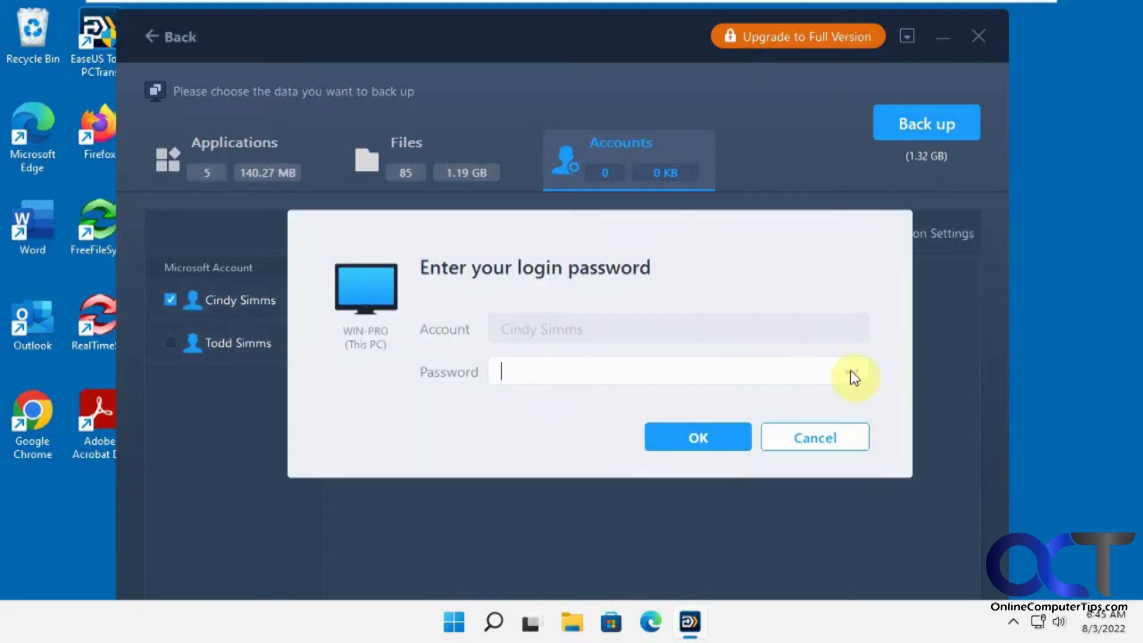
text(********)
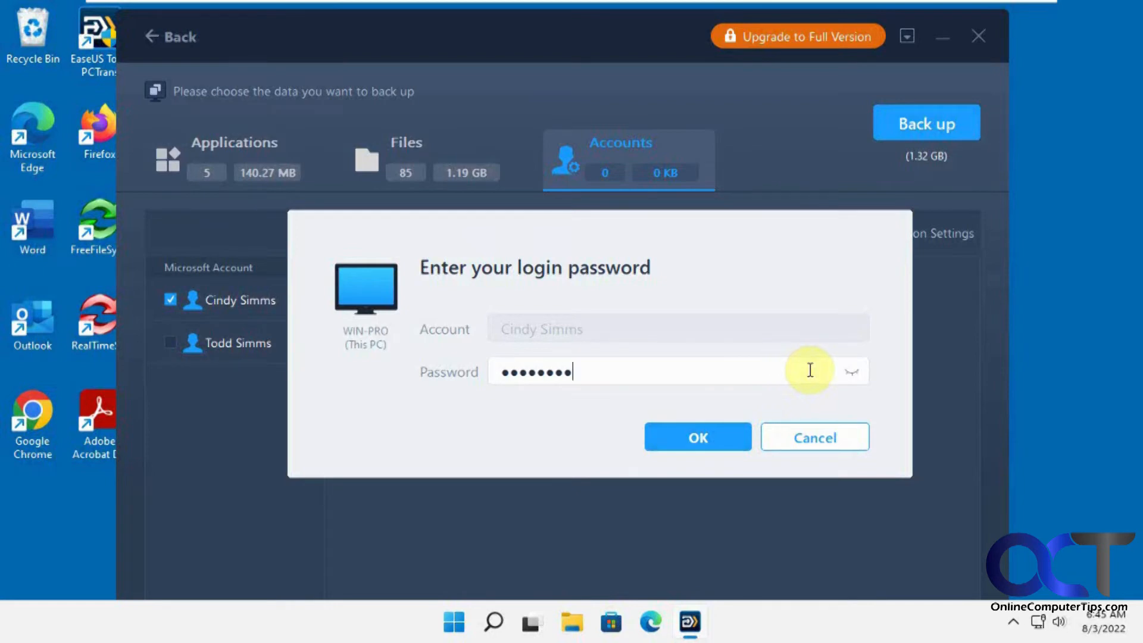
click(718, 432)
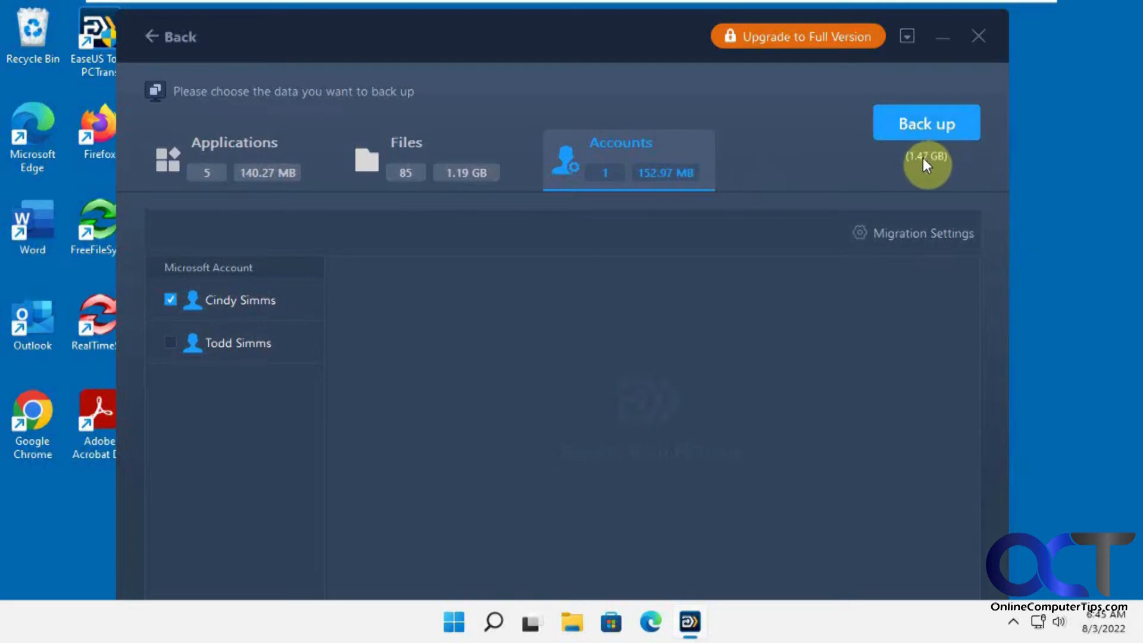
Leave Migration Settings unchanged and run the backup to completion (3 items, 1.44 GB)
click(929, 234)
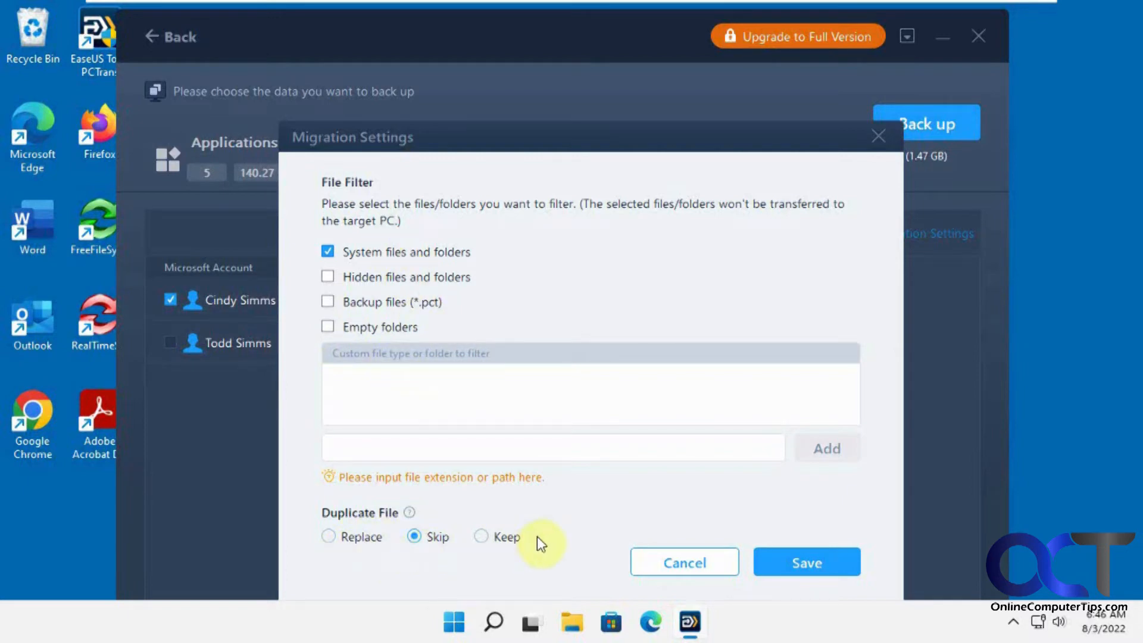
click(680, 563)
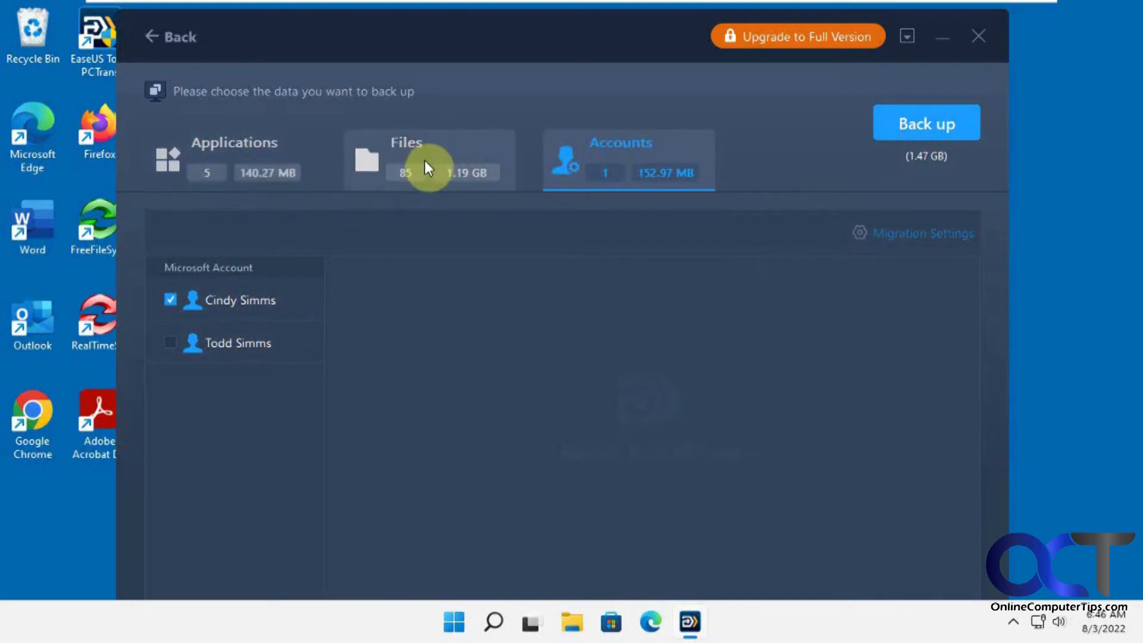
click(928, 128)
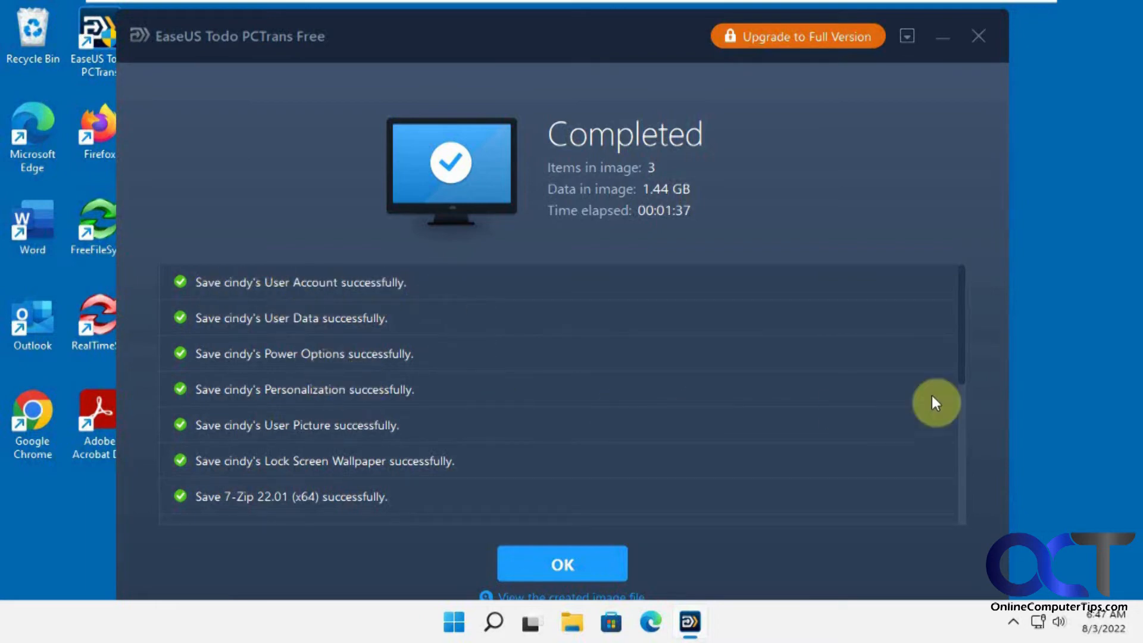
drag(964, 349, 964, 363)
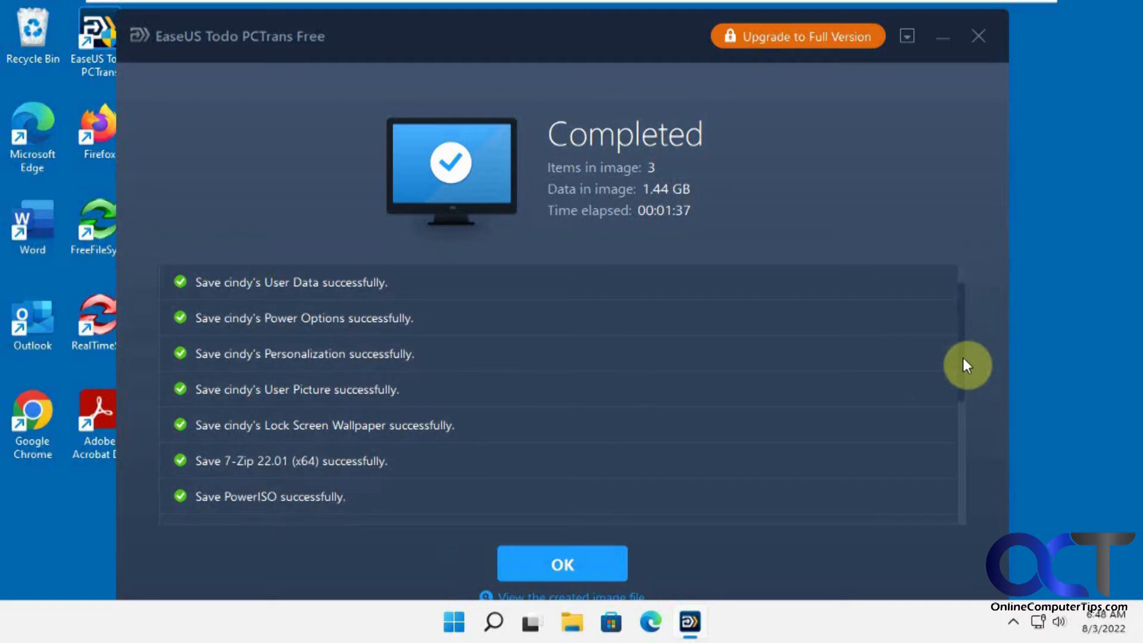
drag(963, 365, 969, 479)
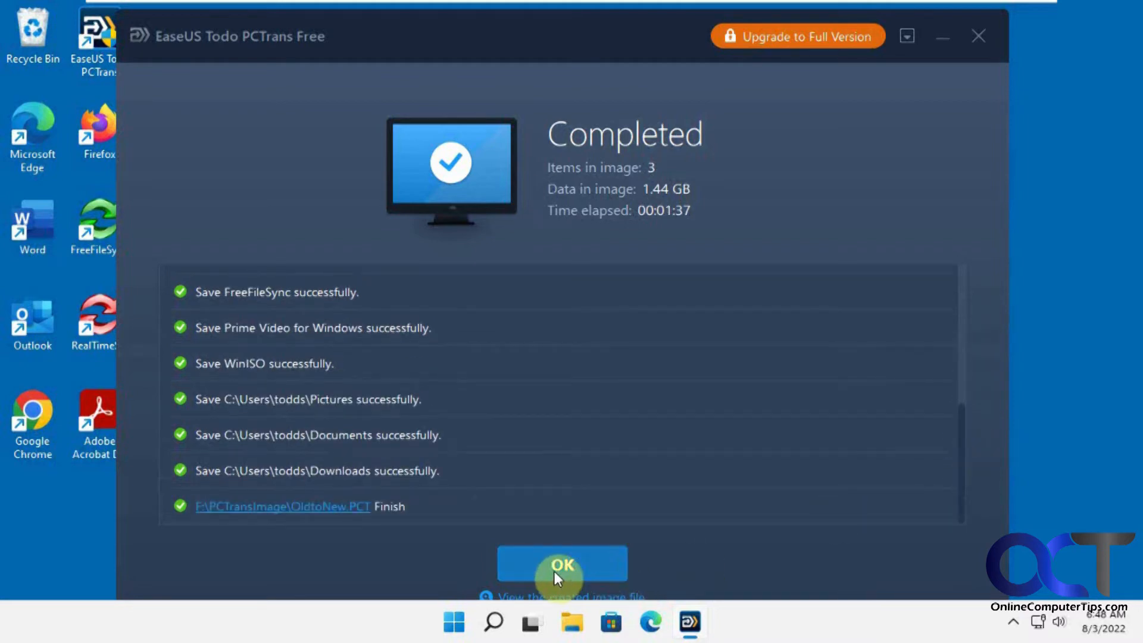
click(577, 617)
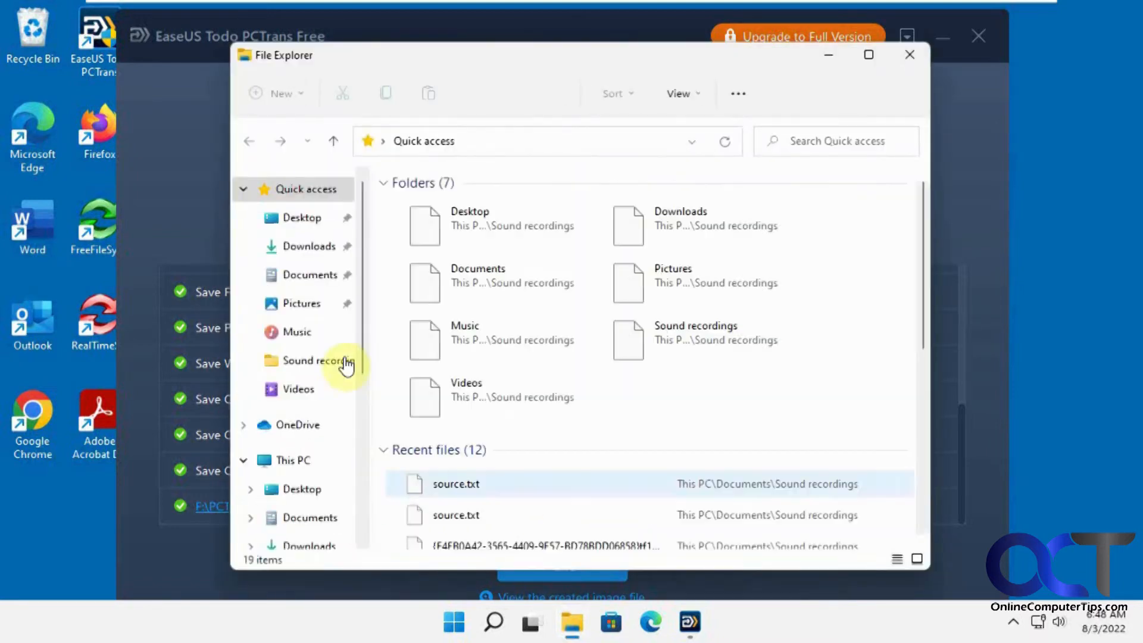
Browse Backup (F:) into the PCTransImage folder to find the 1.29 GB OldtoNew.PCT image
drag(364, 349, 364, 457)
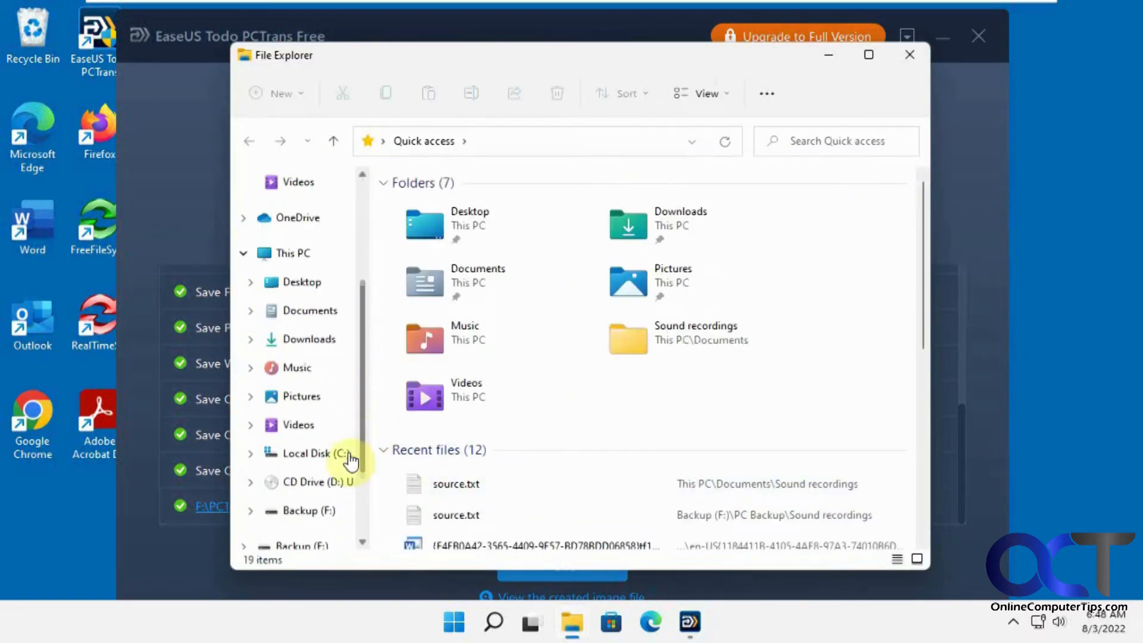
click(309, 521)
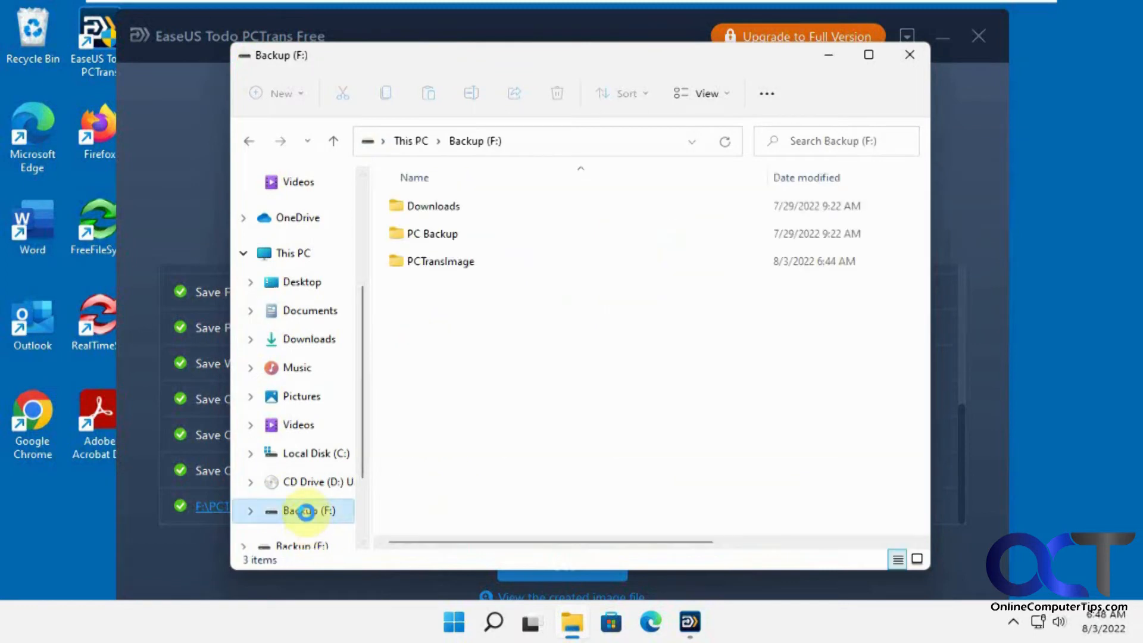
double_click(436, 265)
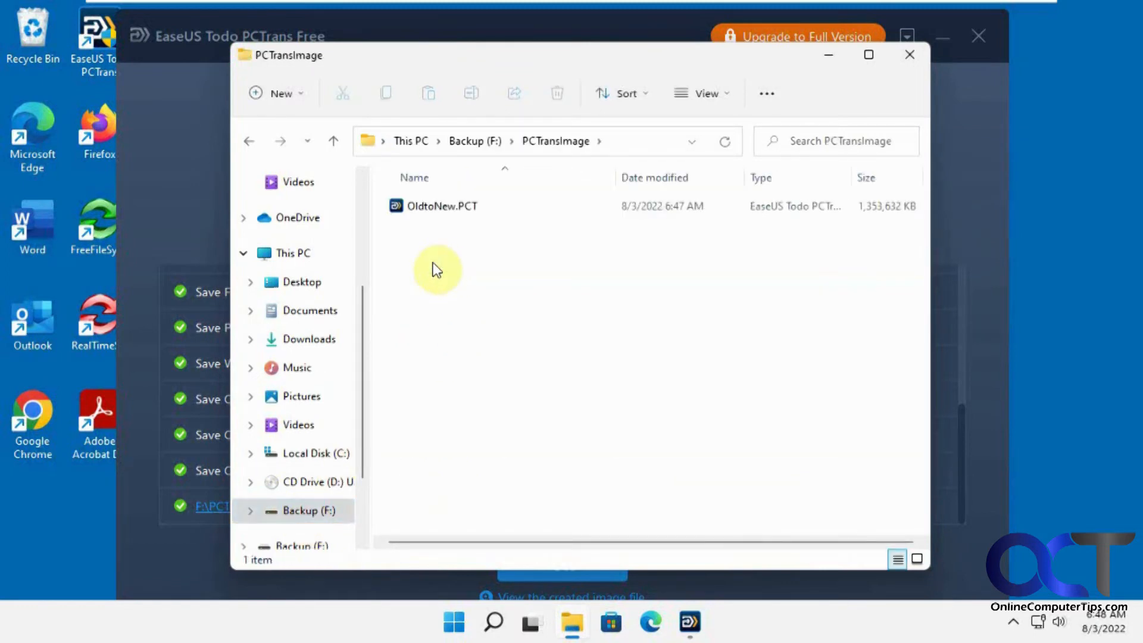
click(249, 141)
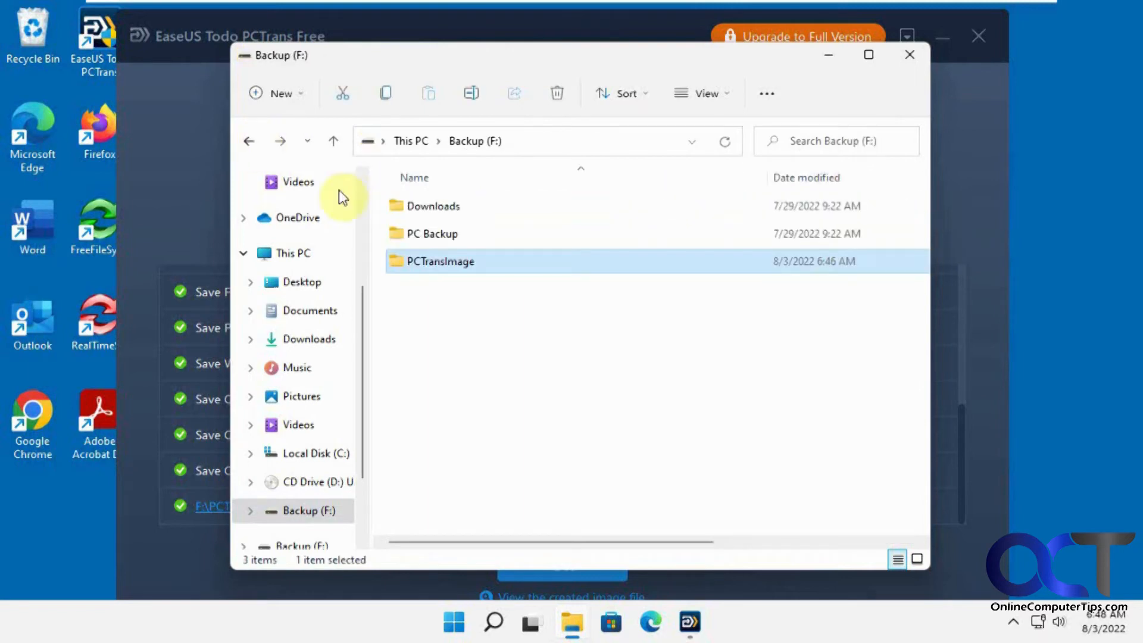
mouse_move(433, 260)
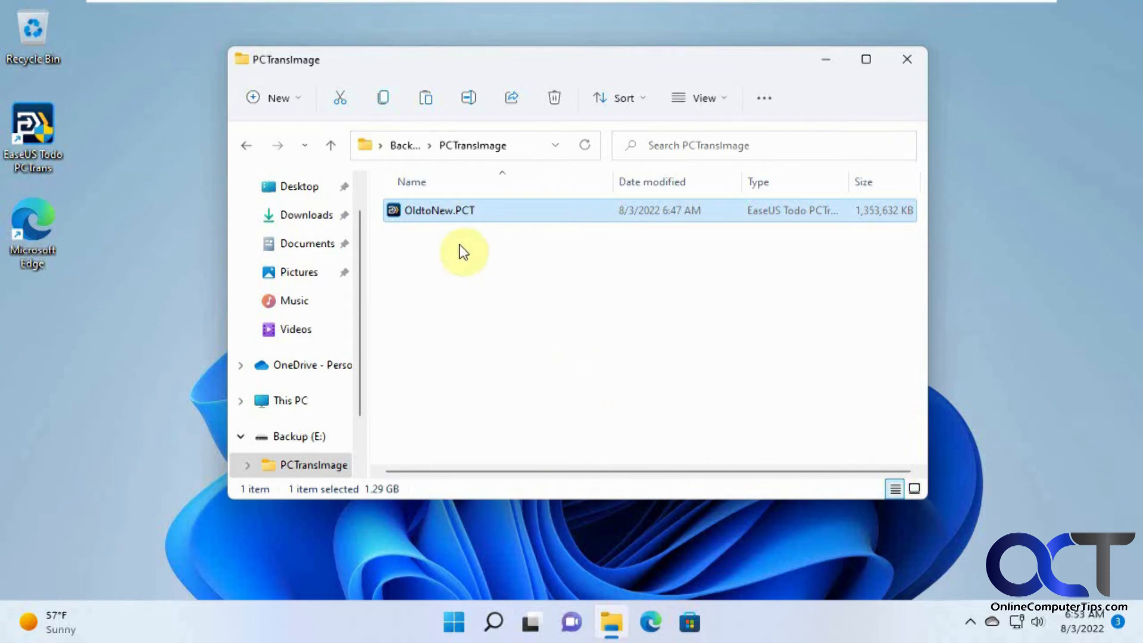
Launch EaseUS Todo PCTrans from its desktop shortcut and approve the administrator prompt
mouse_move(472, 214)
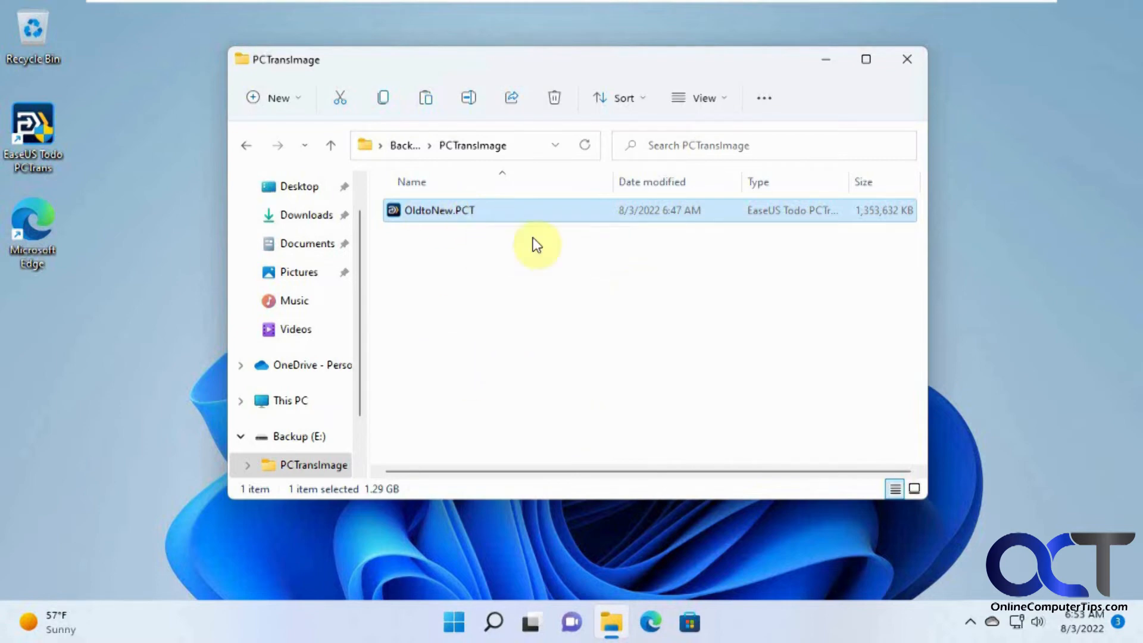
double_click(51, 145)
click(483, 452)
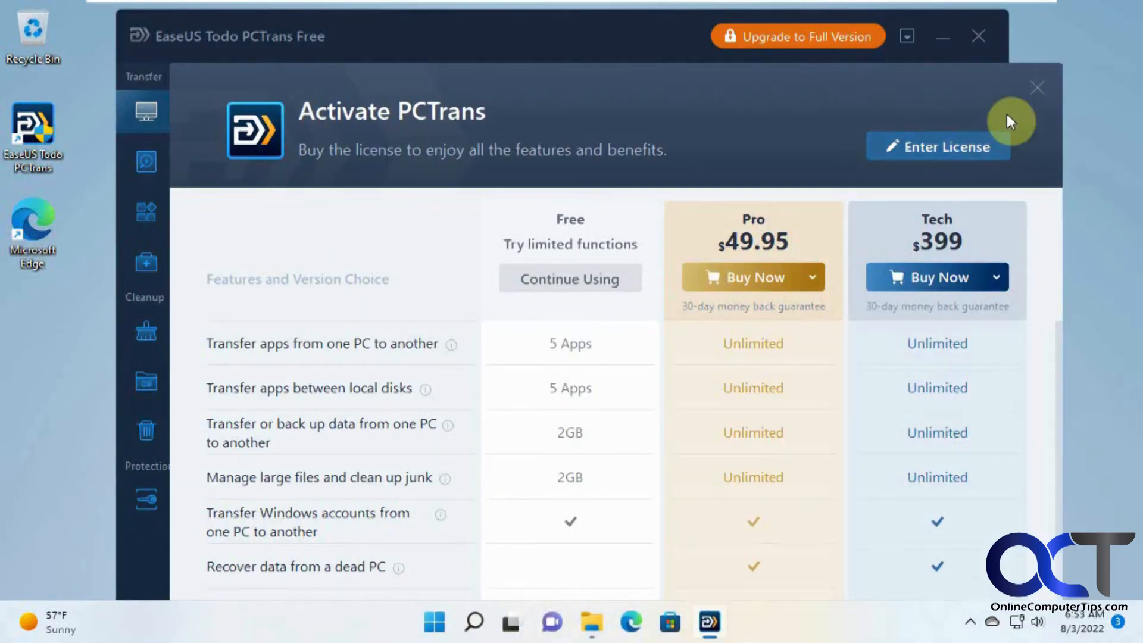
Dismiss the activation offer, choose Data Restore under Backup & Restore, and load OldtoNew.PCT
click(1035, 88)
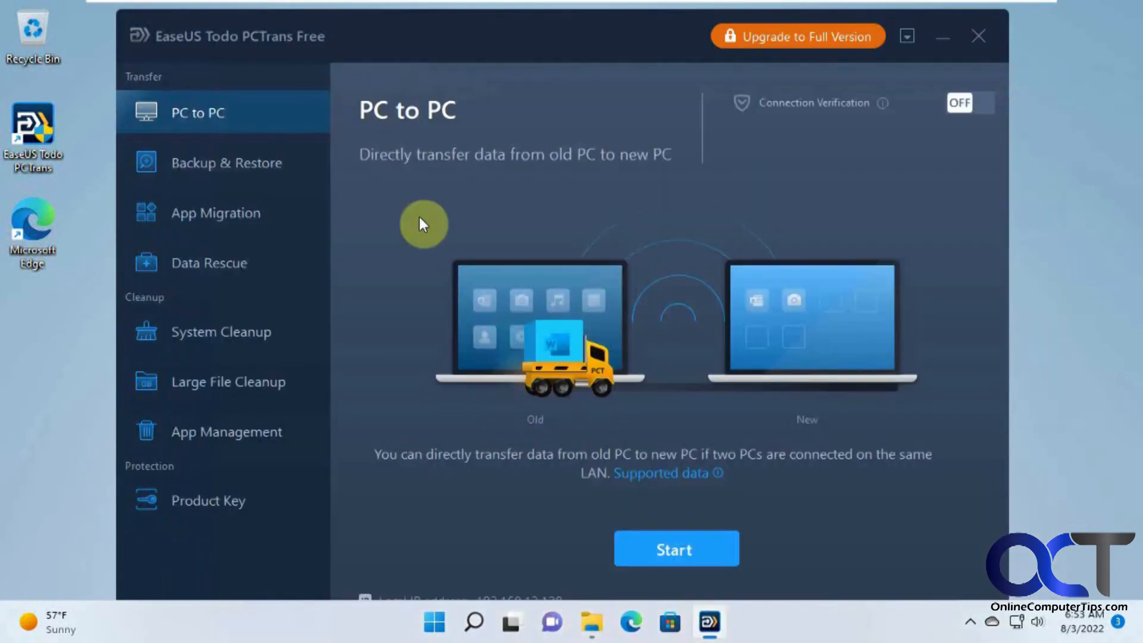
click(247, 168)
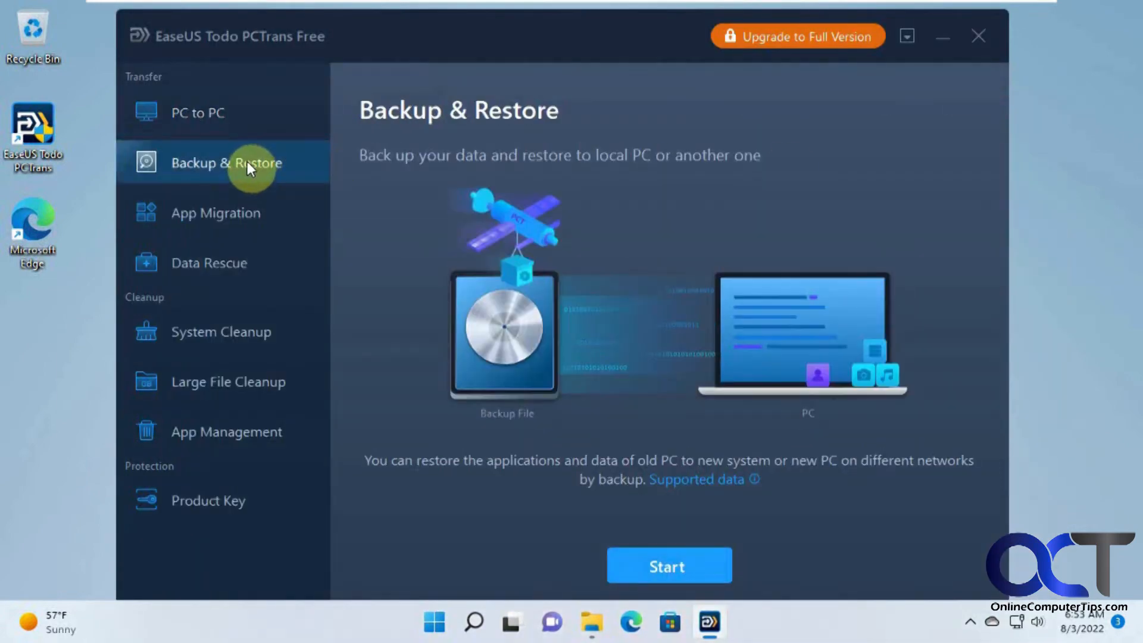
click(666, 557)
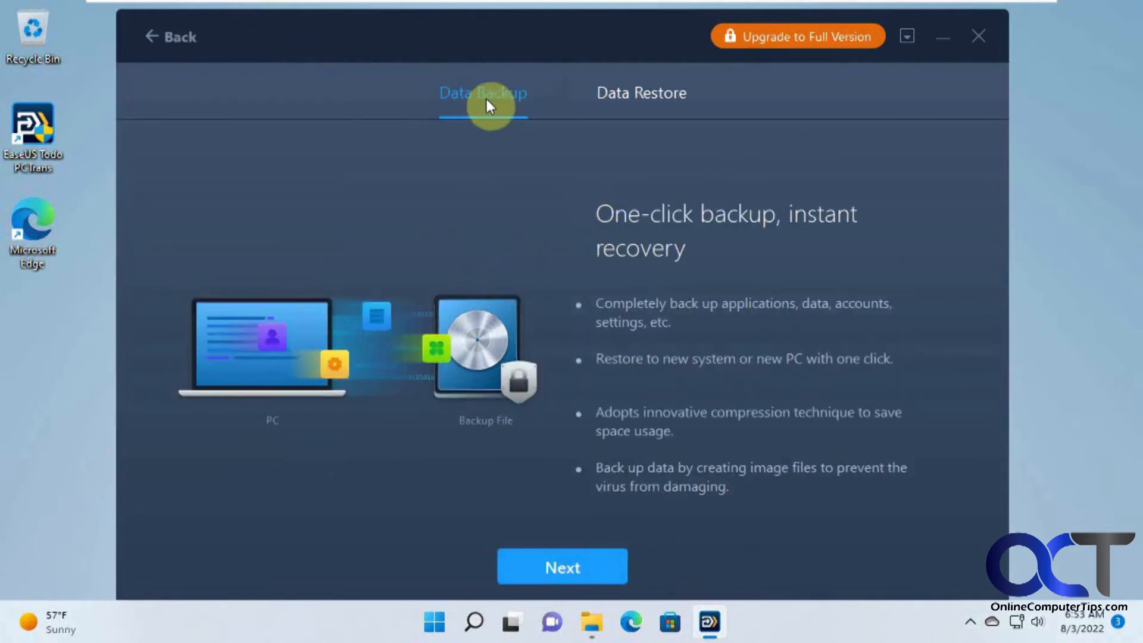
click(632, 97)
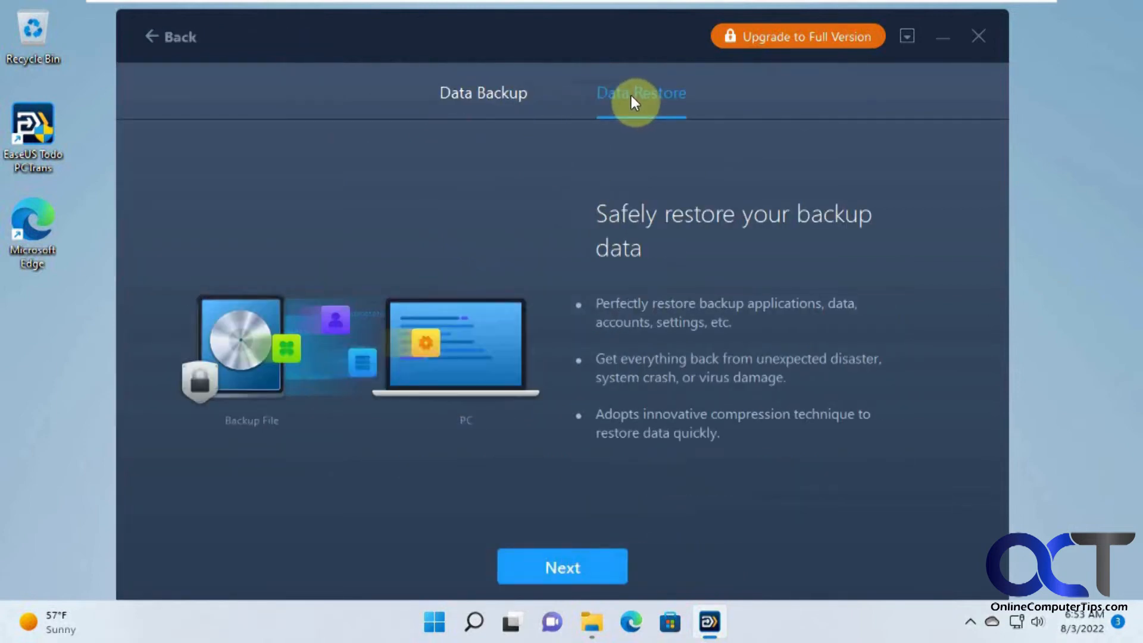
click(583, 575)
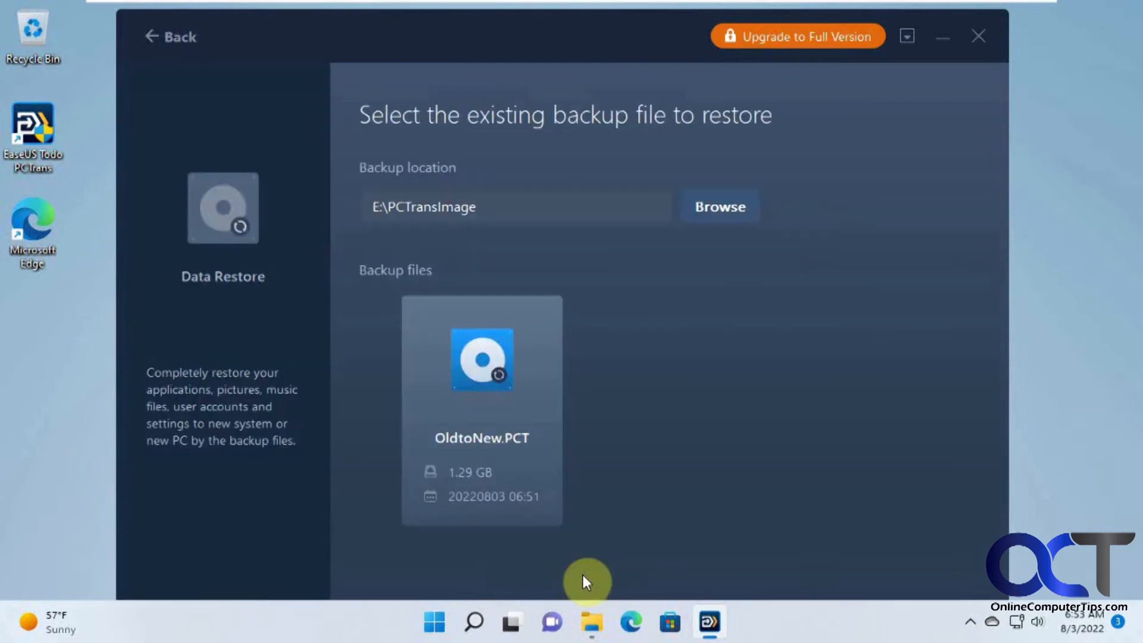
click(708, 204)
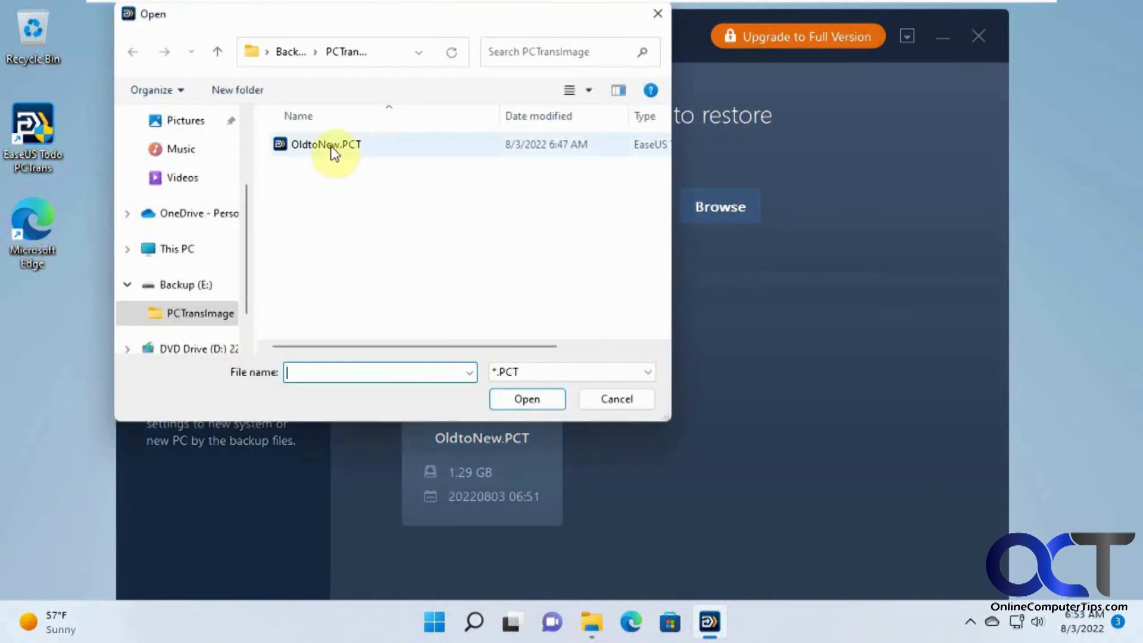
double_click(331, 147)
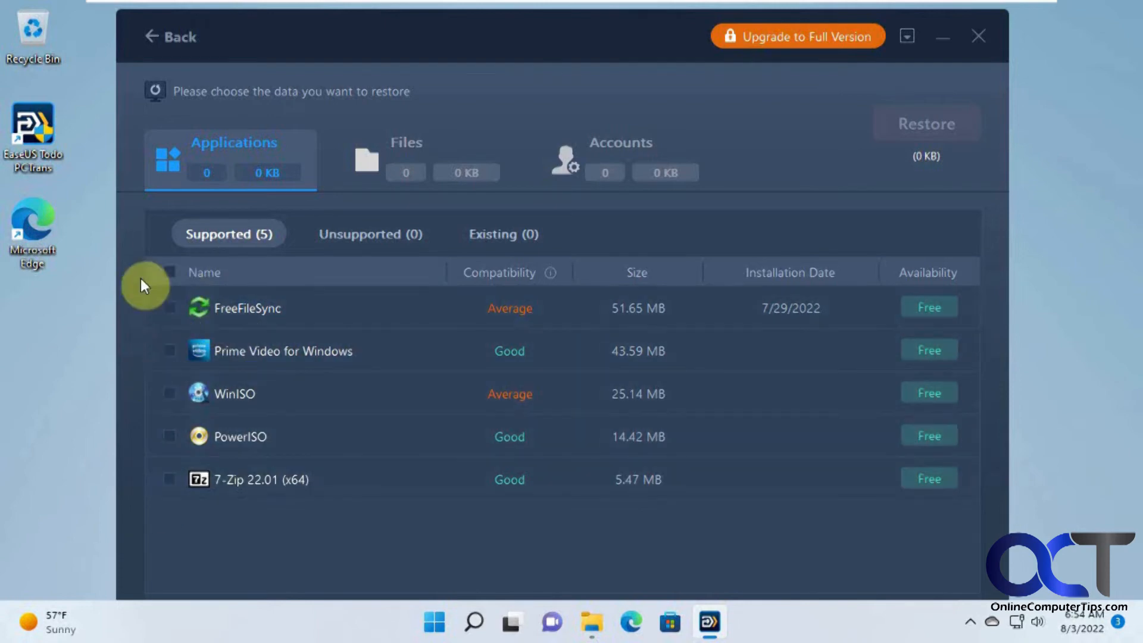
Select all five apps, My Documents, Pictures, Downloads and the Microsoft account, then restore them
click(170, 272)
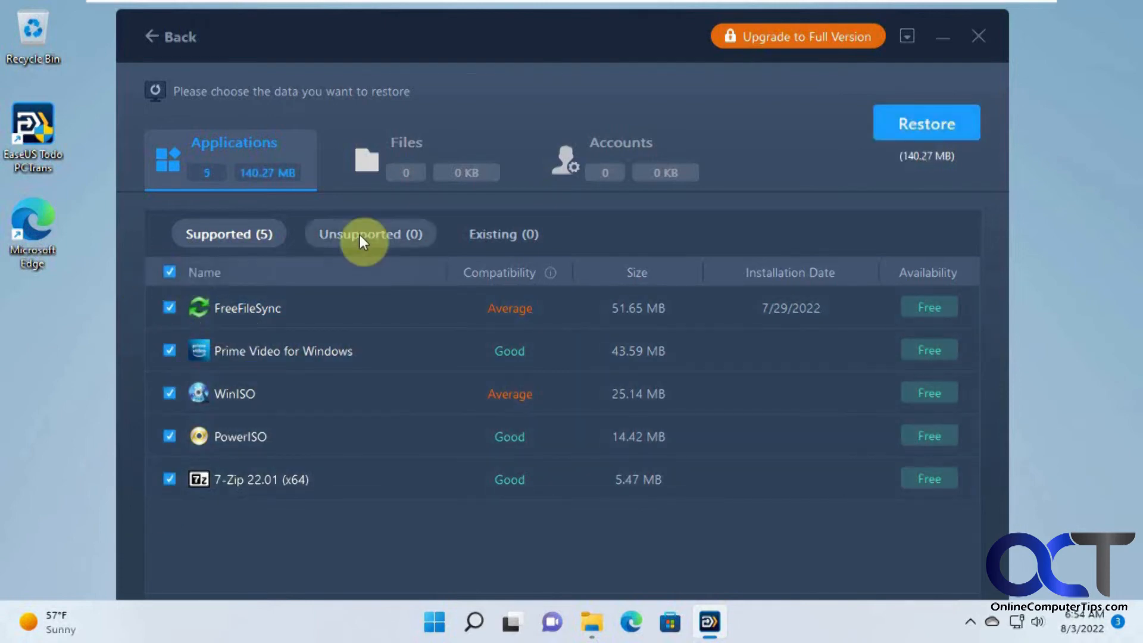
click(408, 152)
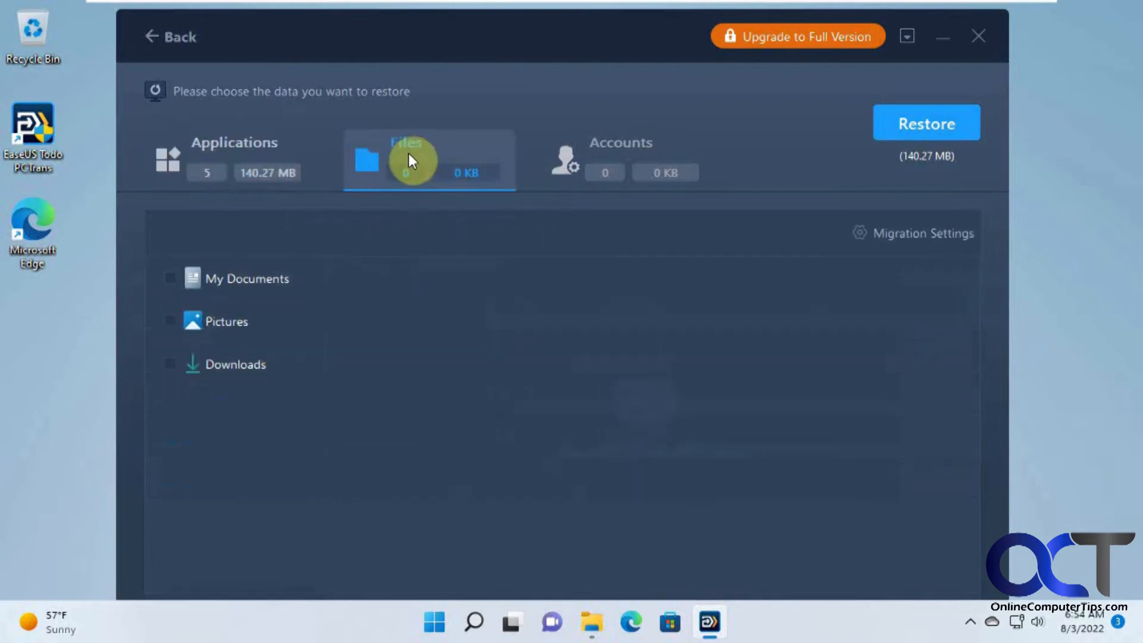
click(169, 278)
click(170, 321)
click(170, 363)
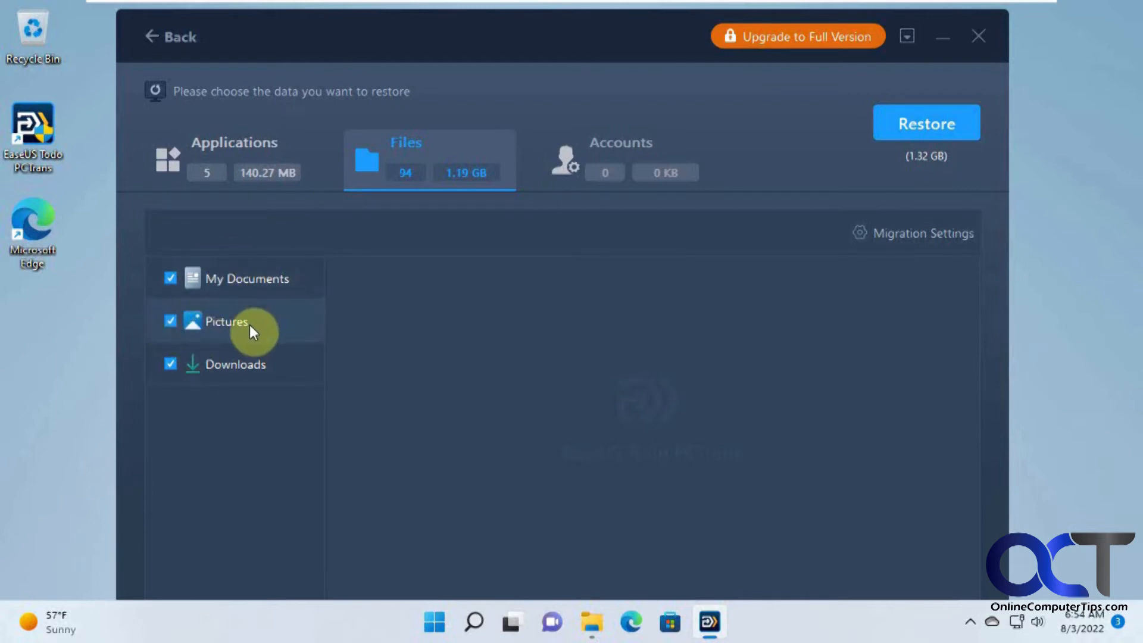
click(631, 170)
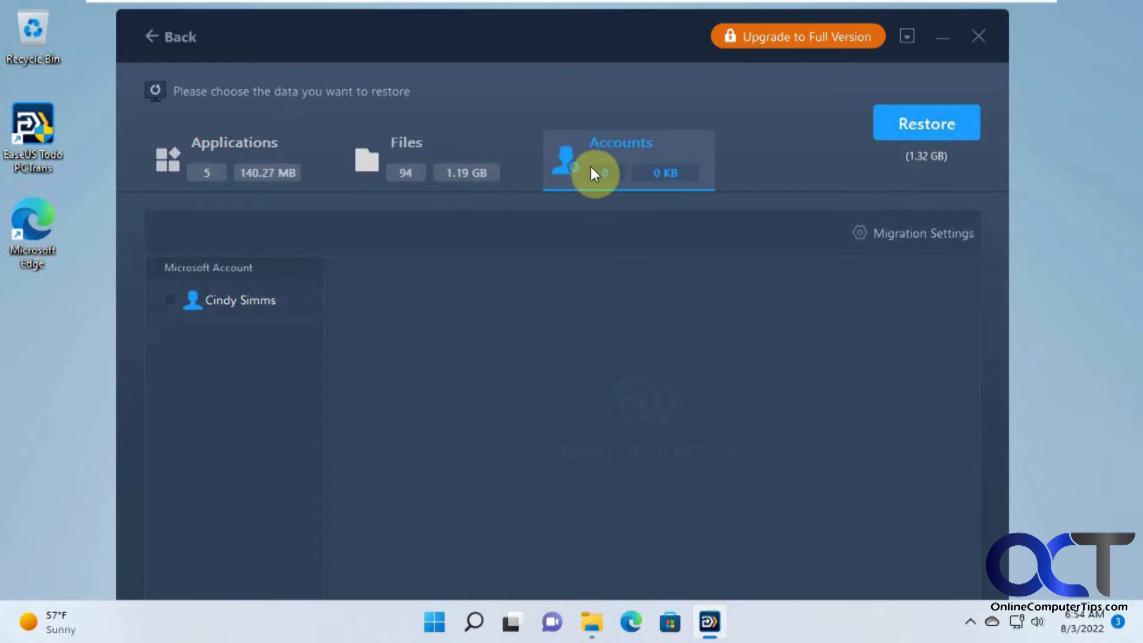
click(170, 299)
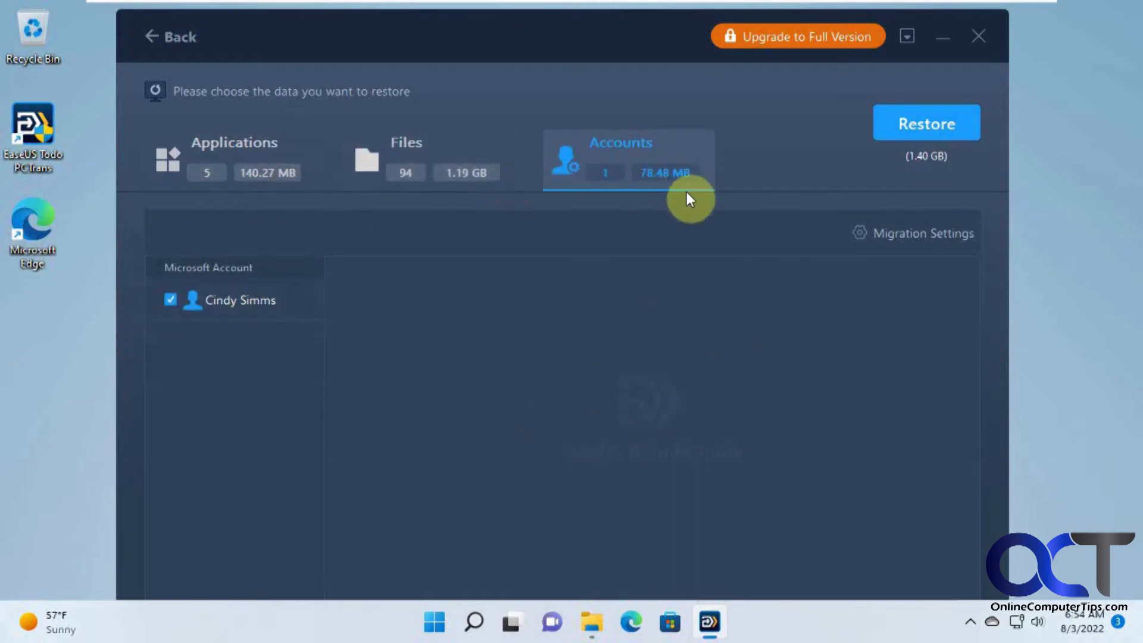
click(936, 125)
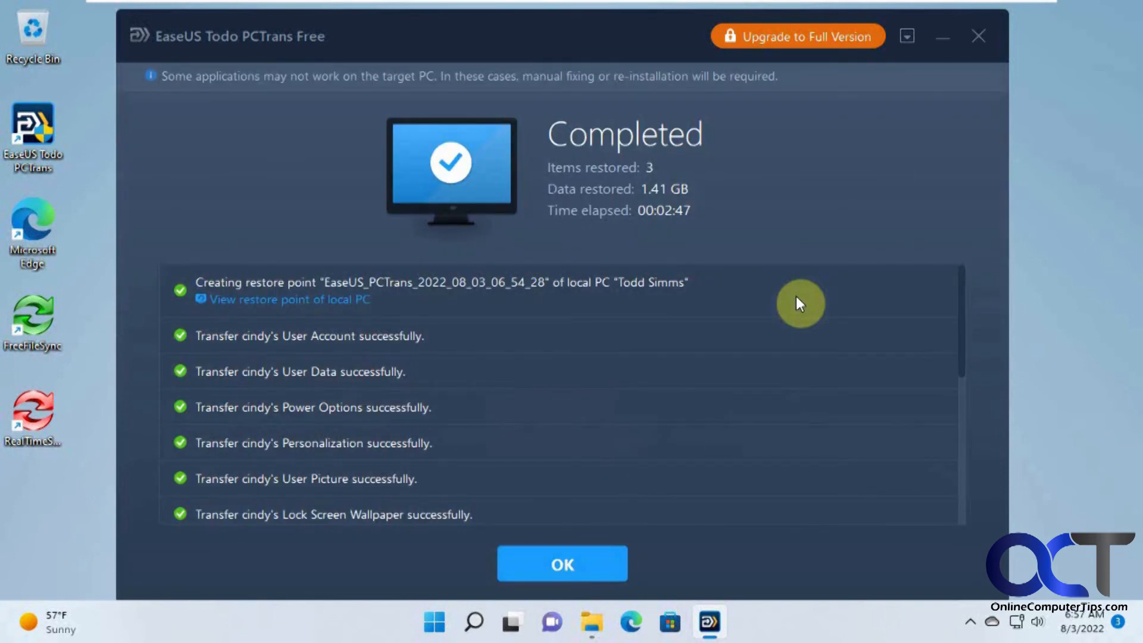
Acknowledge the completed restore and restart the PC to finish installing the applications
drag(962, 319, 956, 474)
click(574, 566)
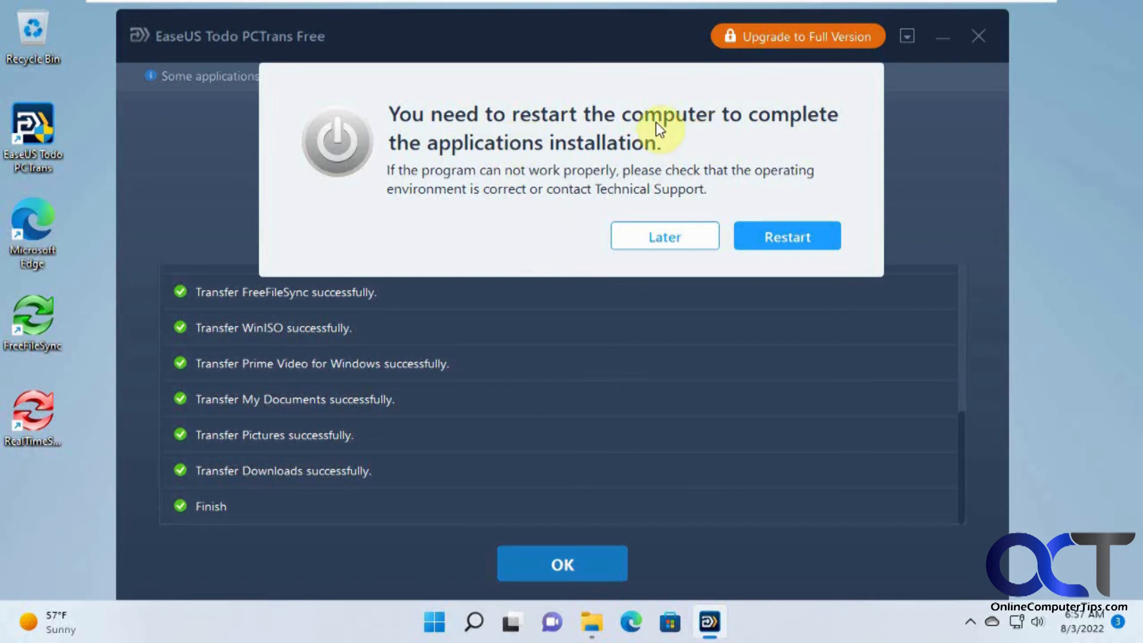
click(798, 233)
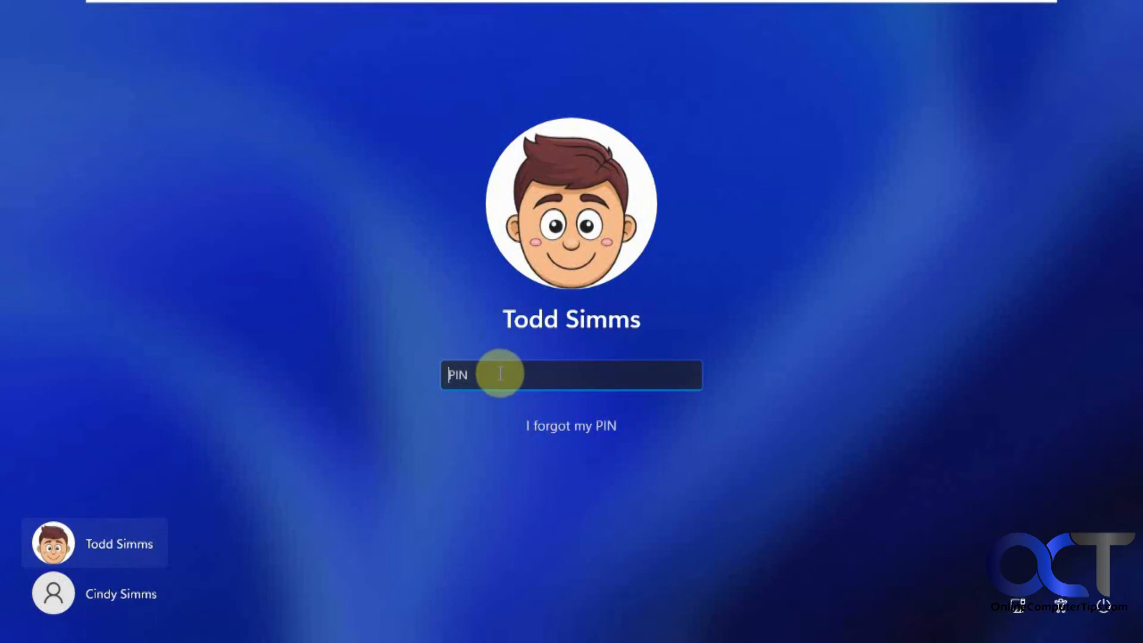
Sign in to Windows 11 with the account PIN
text(1234)
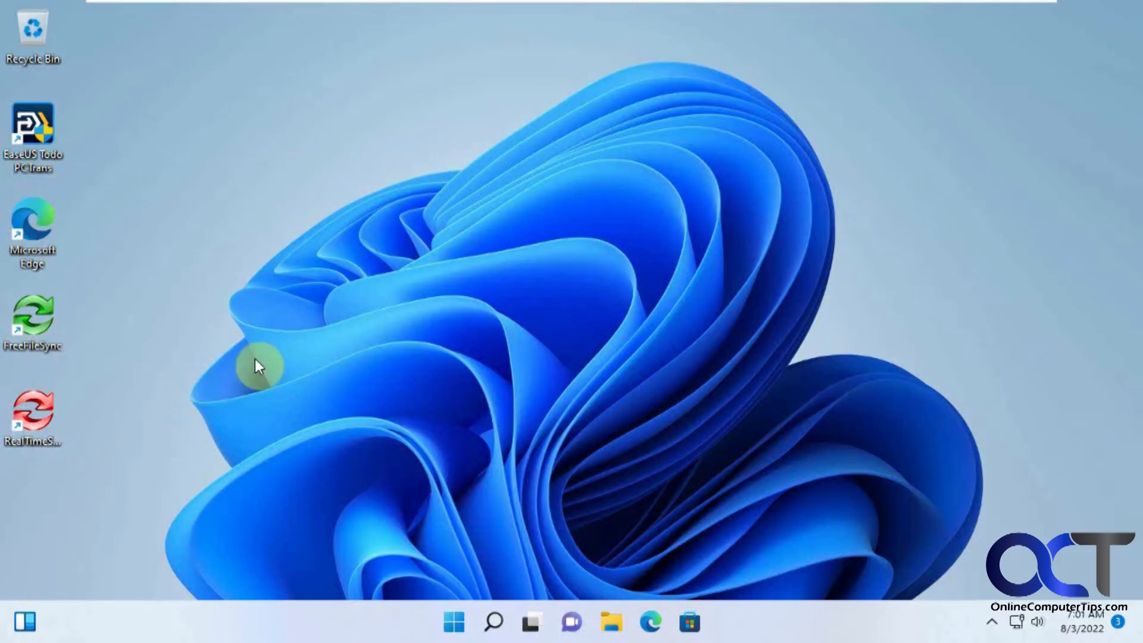
Check the 7-Zip group in Start's All apps list and close the 7-Zip File Manager
click(454, 621)
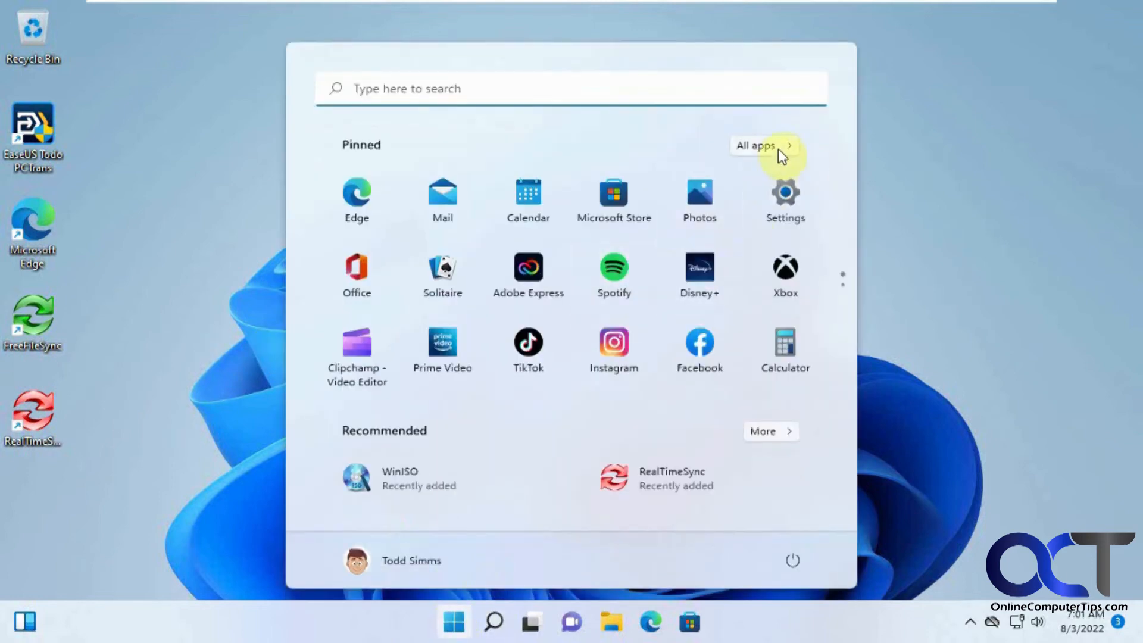
click(777, 149)
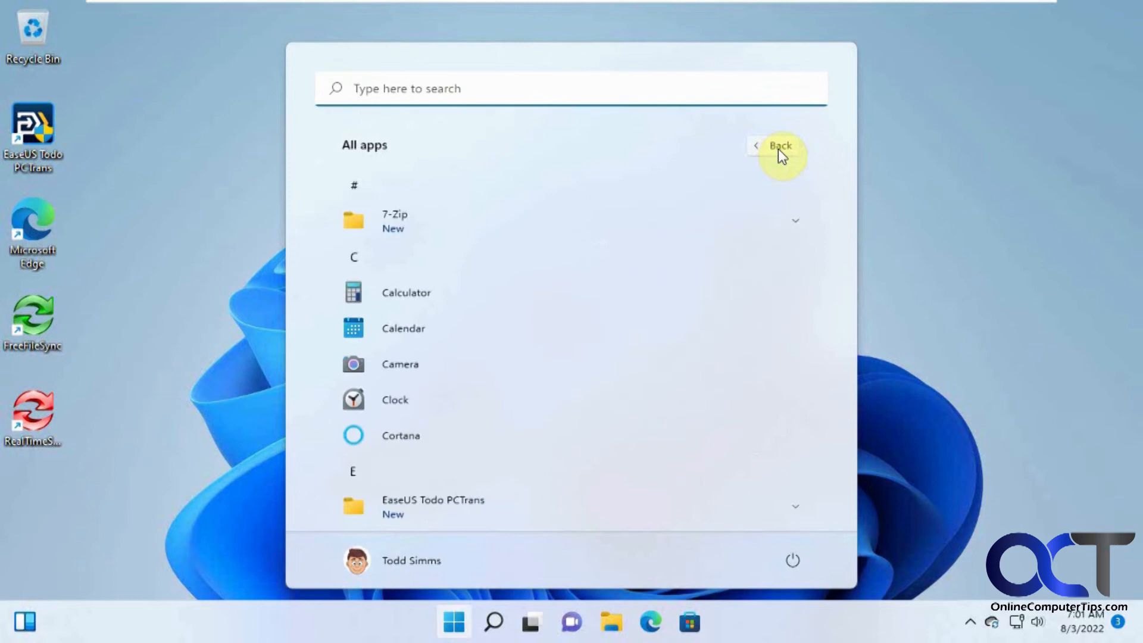
click(445, 225)
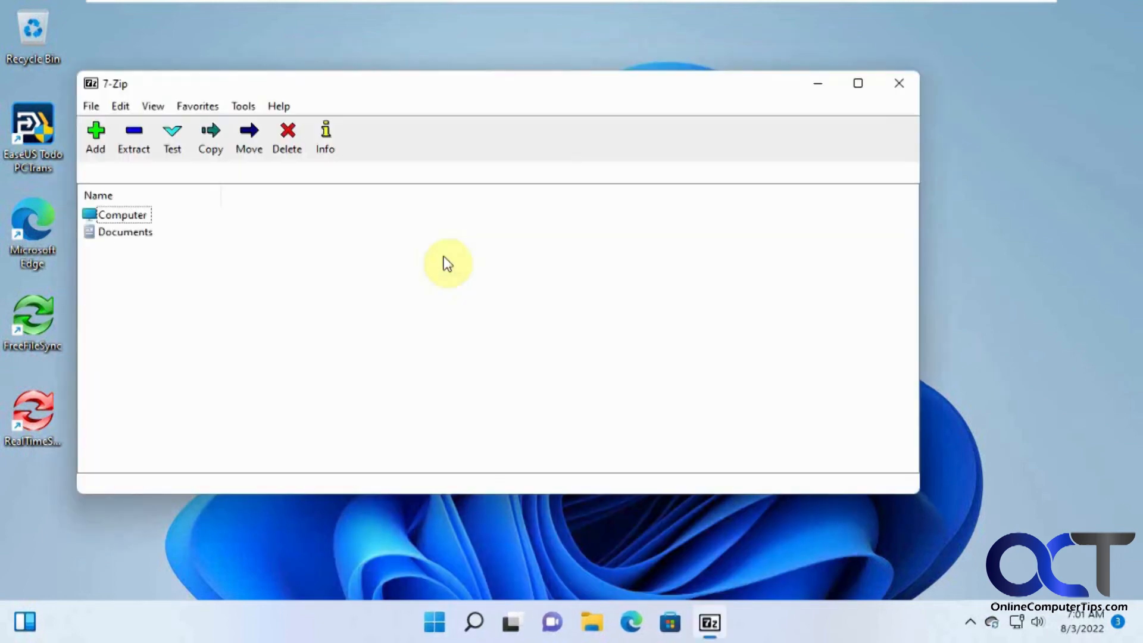
click(900, 91)
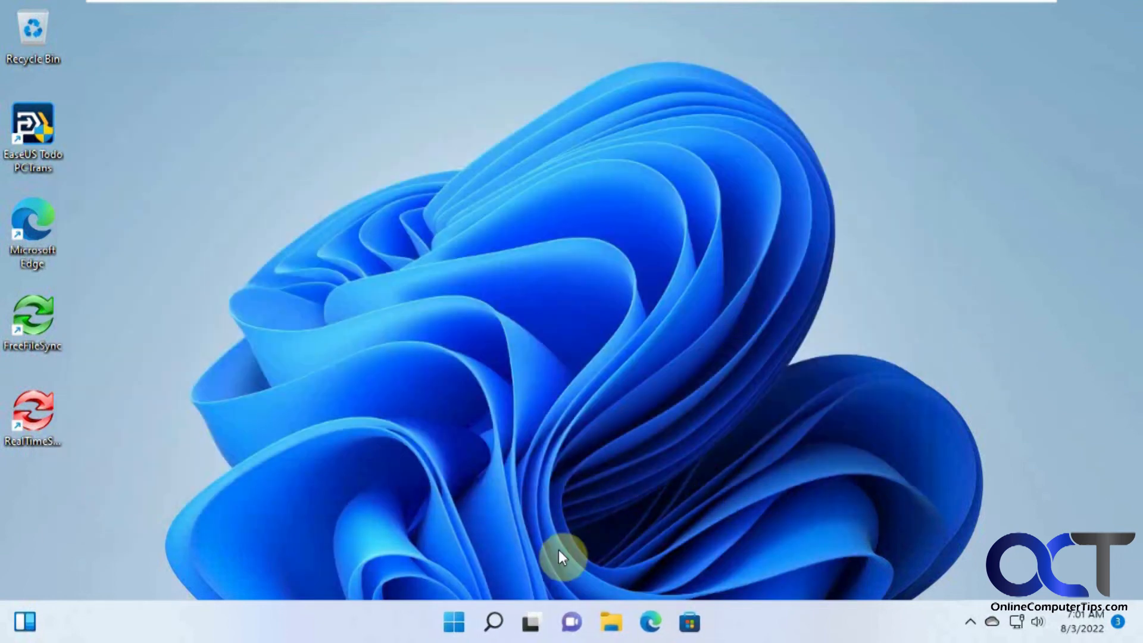
Scroll the All apps list down to confirm WinISO is installed, then return to the desktop
click(455, 619)
click(774, 143)
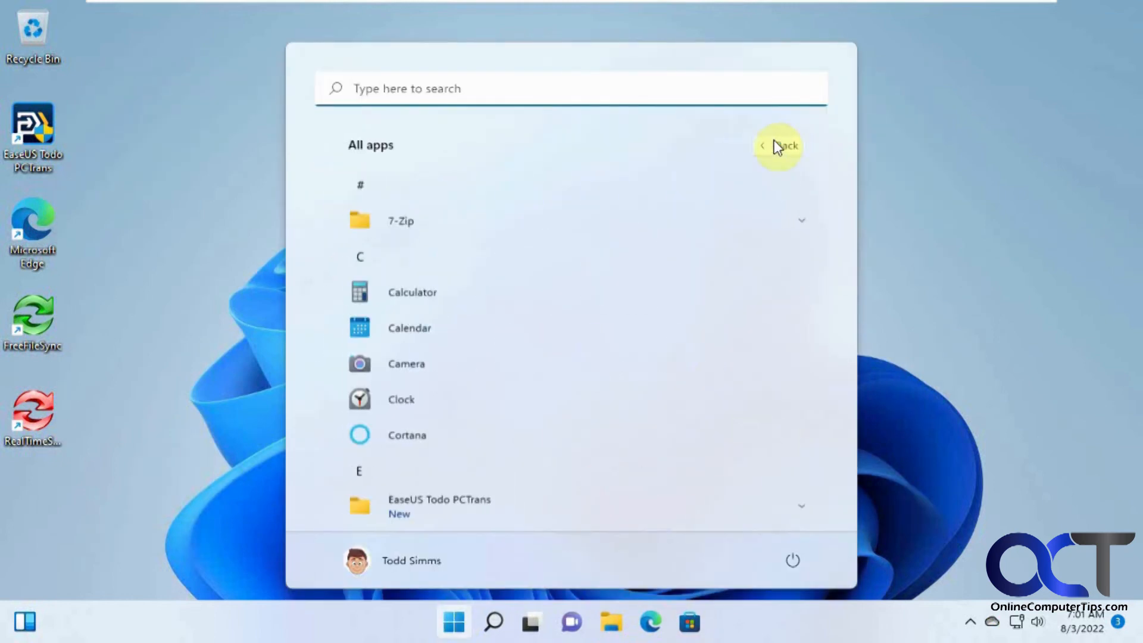
scroll(589, 301, down, 5)
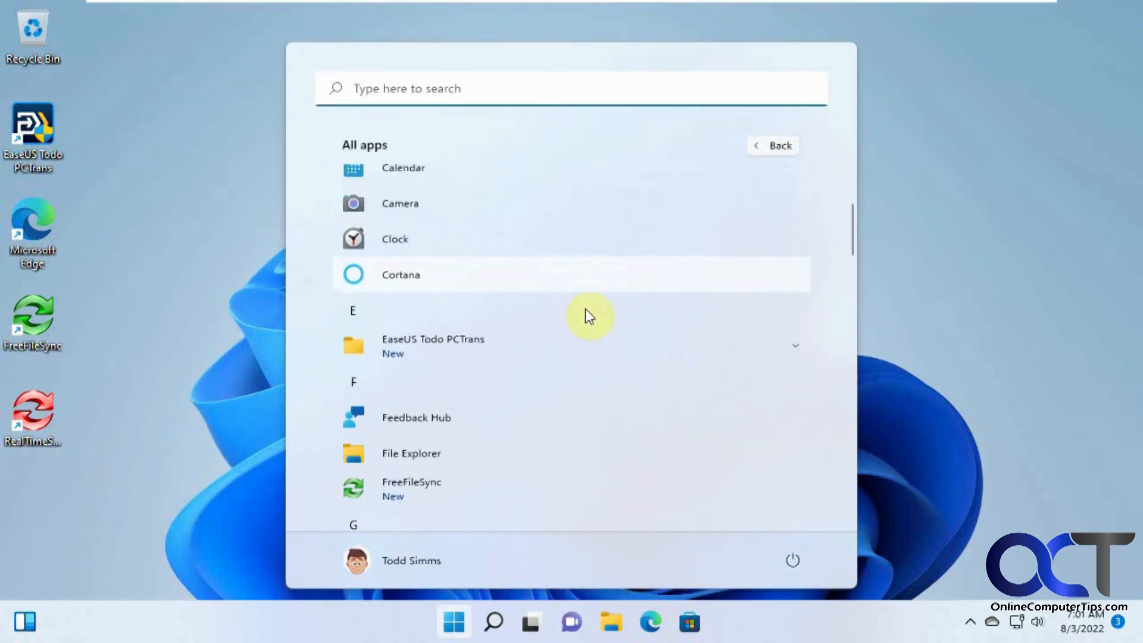
scroll(471, 438, down, 5)
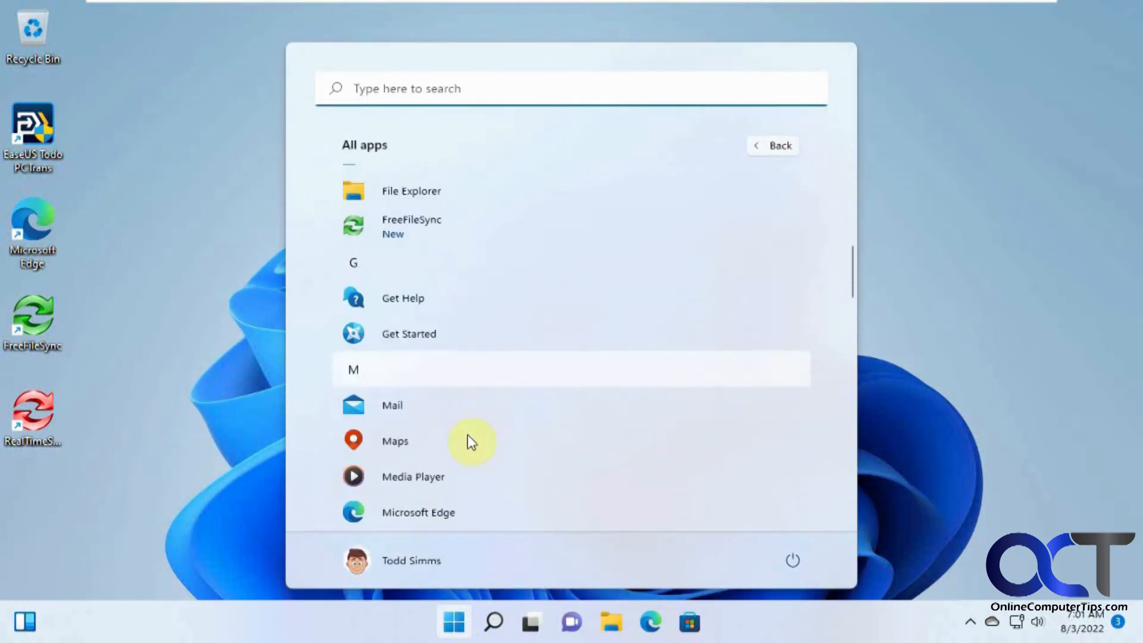
scroll(468, 436, down, 5)
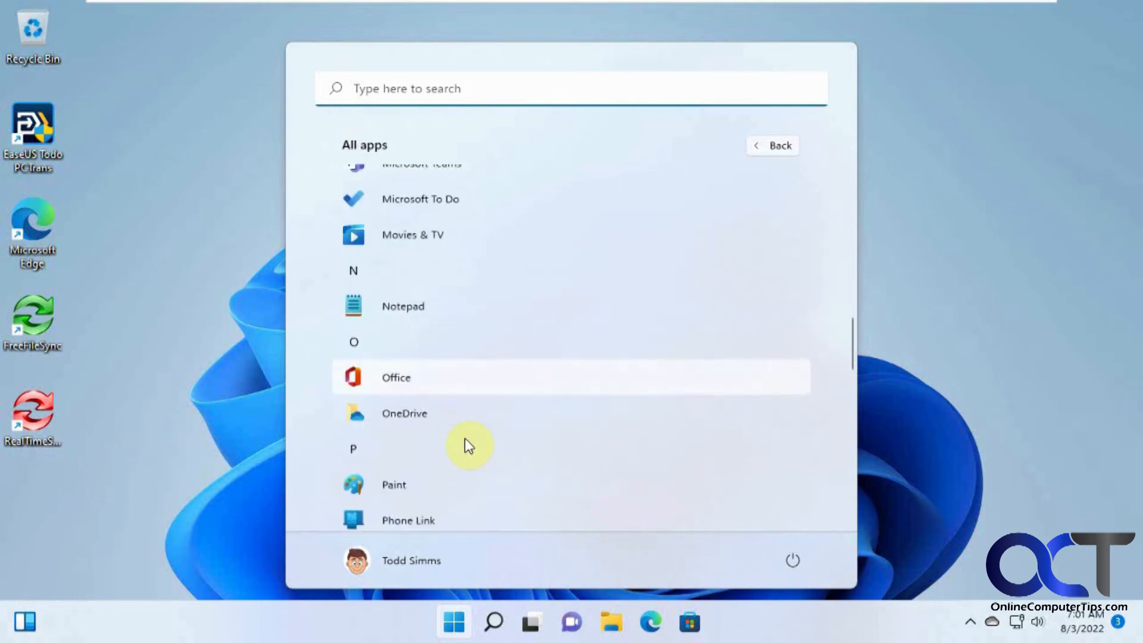
scroll(468, 445, down, 2)
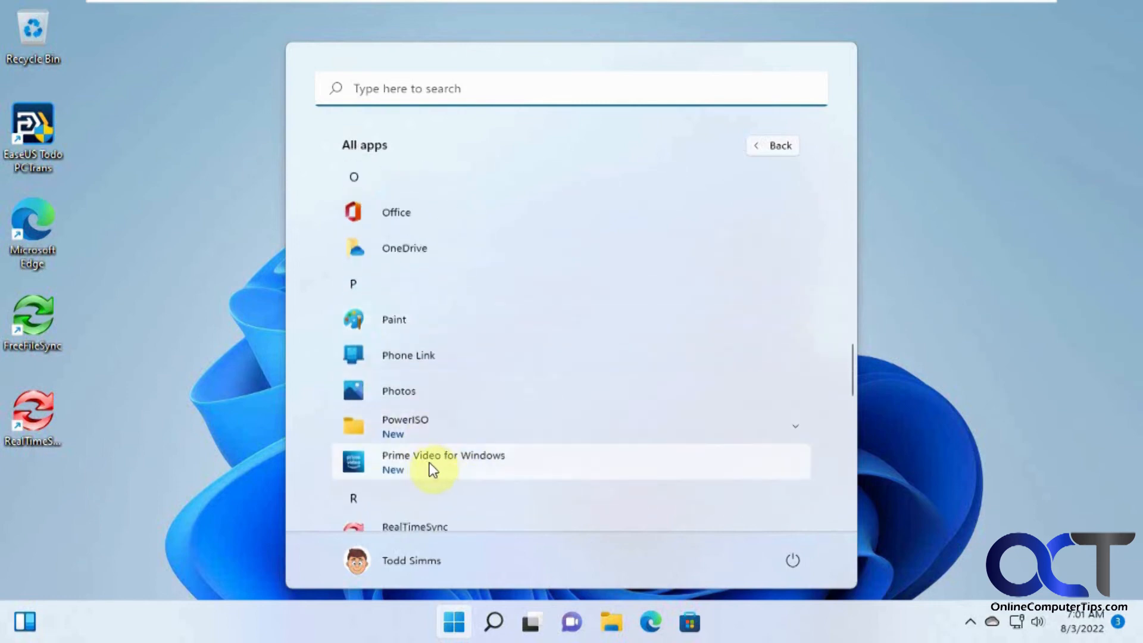
scroll(452, 469, down, 2)
scroll(463, 470, down, 4)
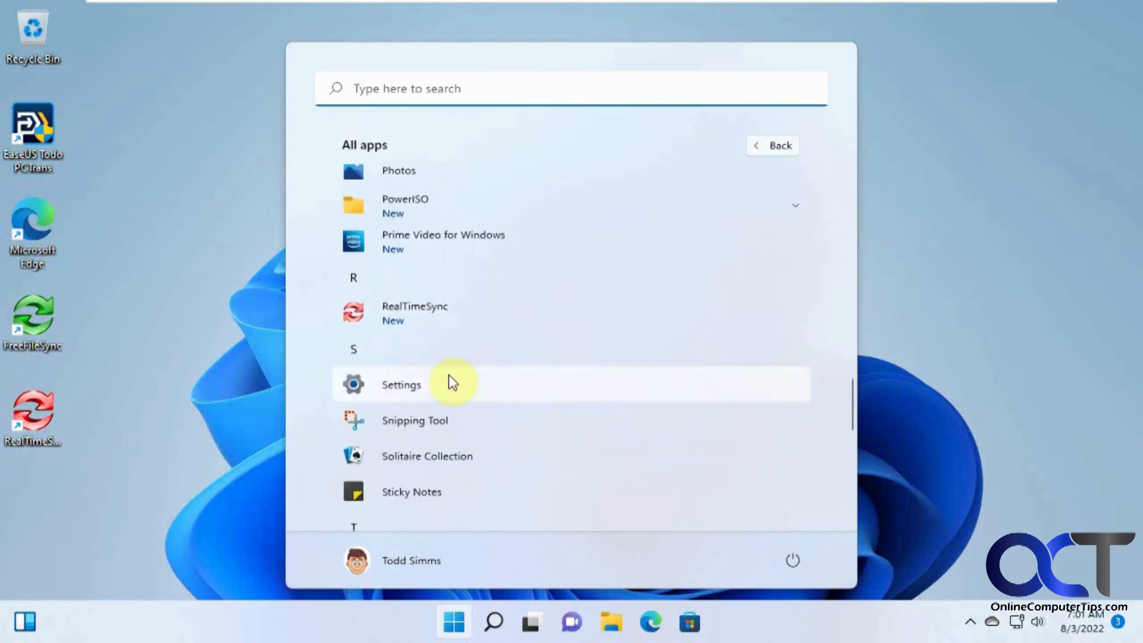
scroll(451, 382, down, 4)
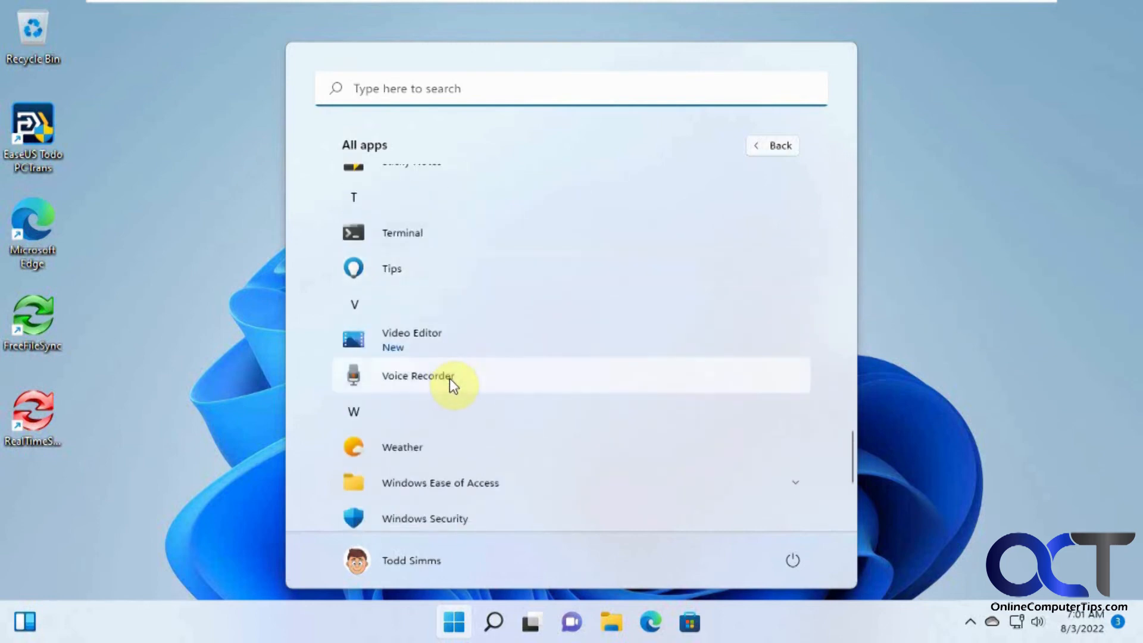
scroll(450, 379, down, 3)
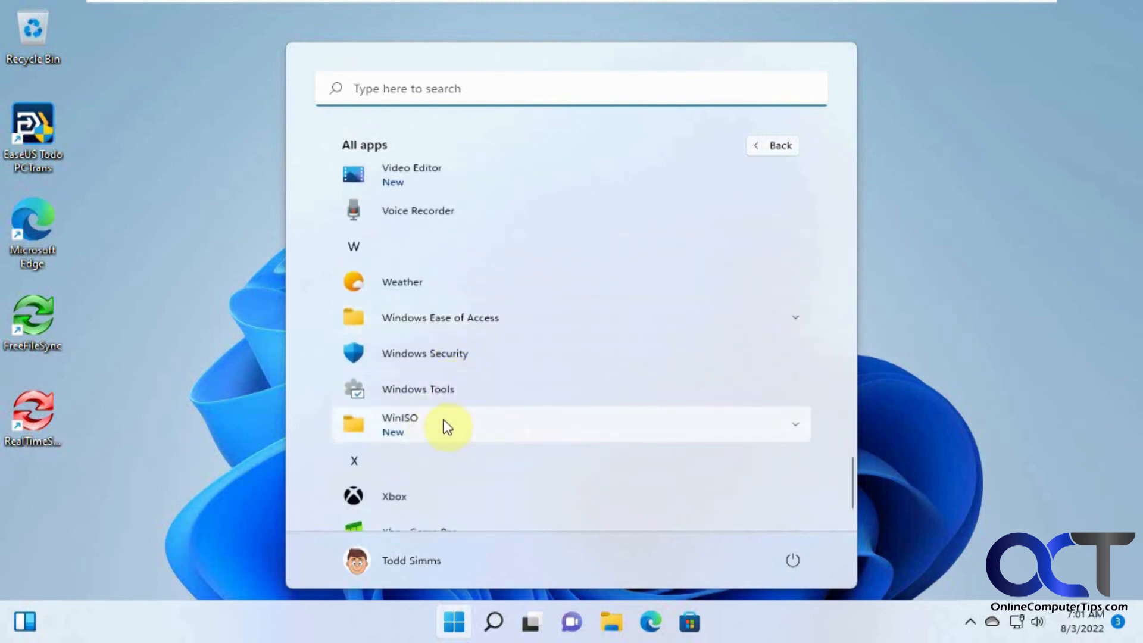
click(919, 321)
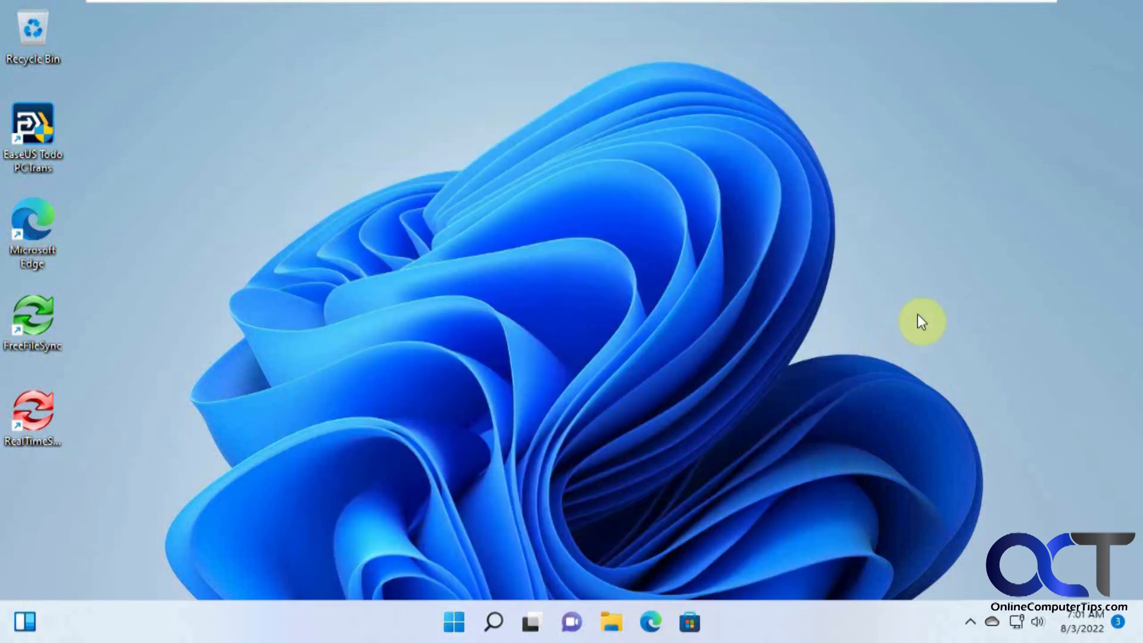
Review the restored Downloads, Documents and Pictures folders, finding 19 items in Pictures
click(611, 622)
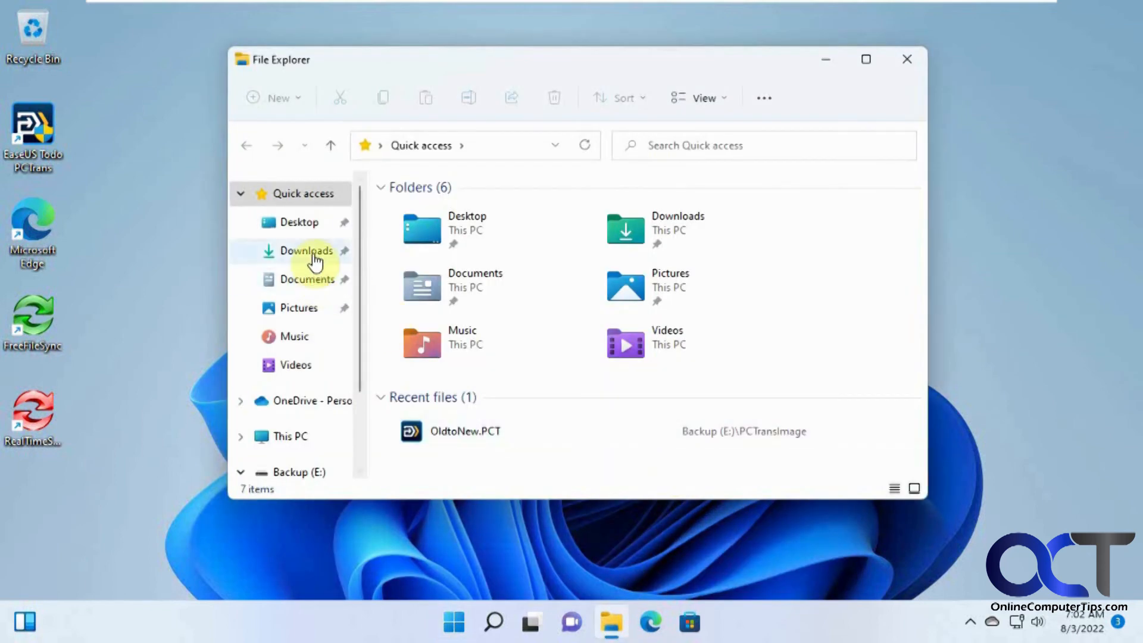
click(313, 256)
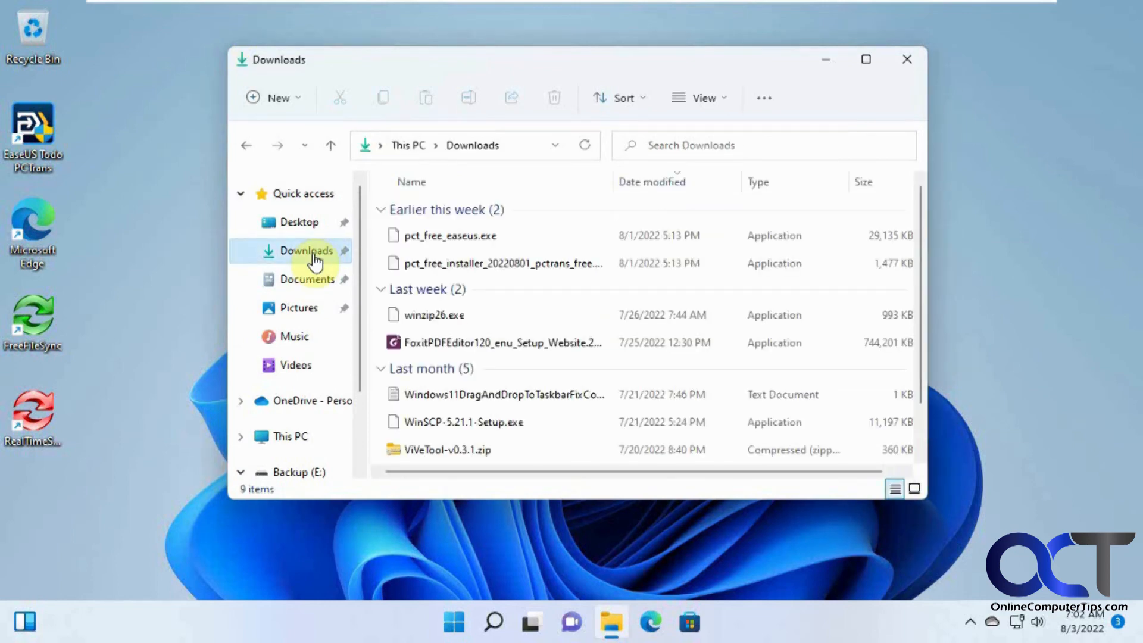
click(314, 284)
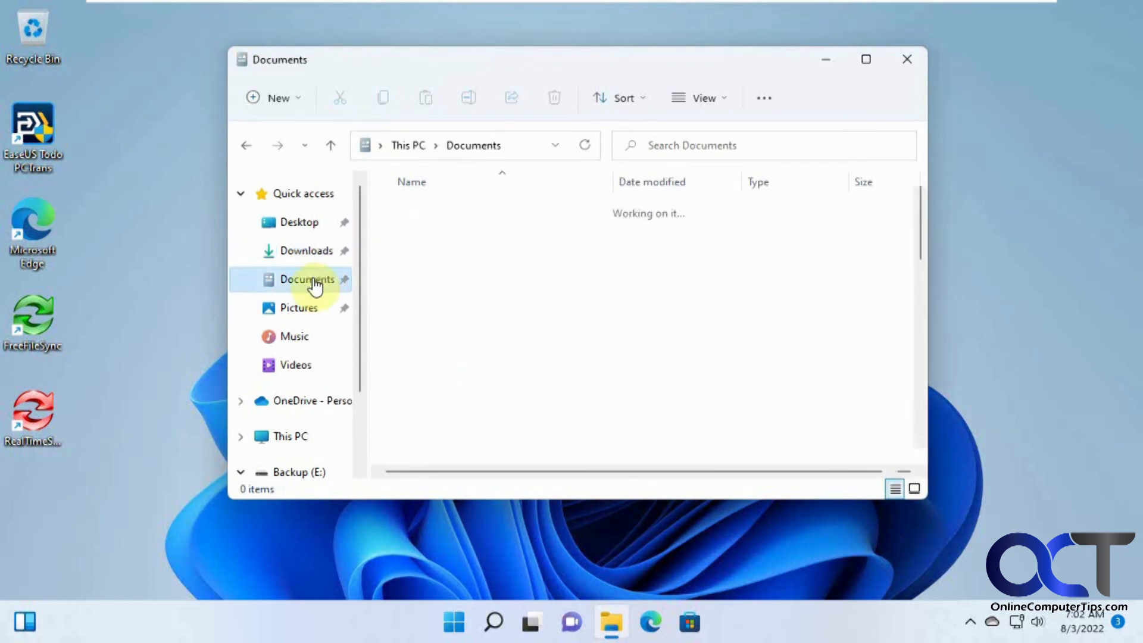
click(307, 310)
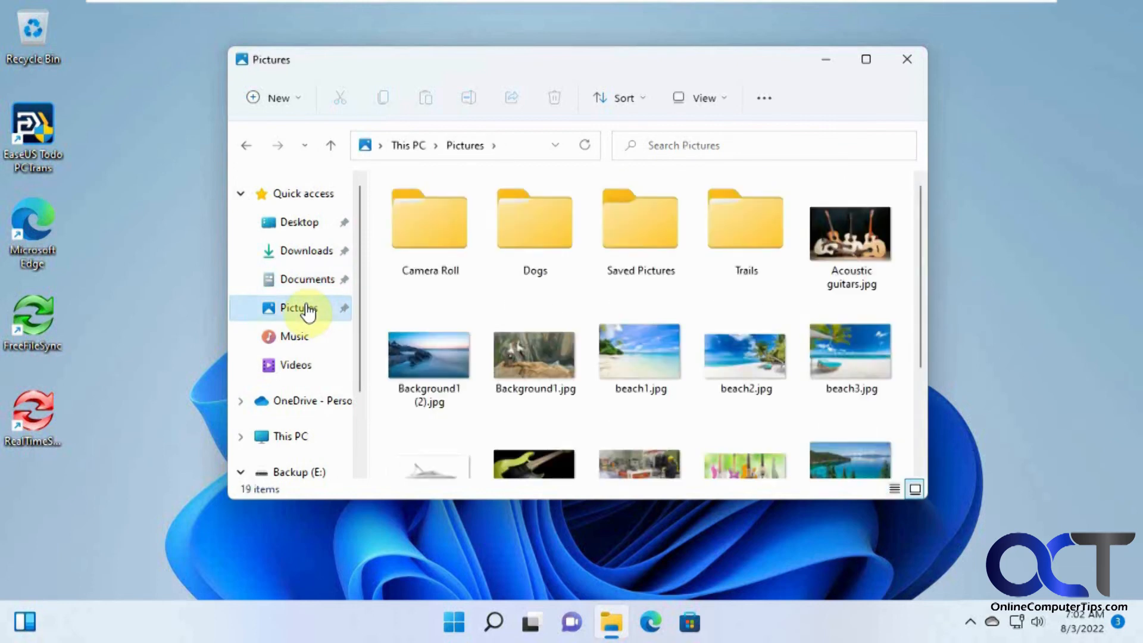
click(906, 58)
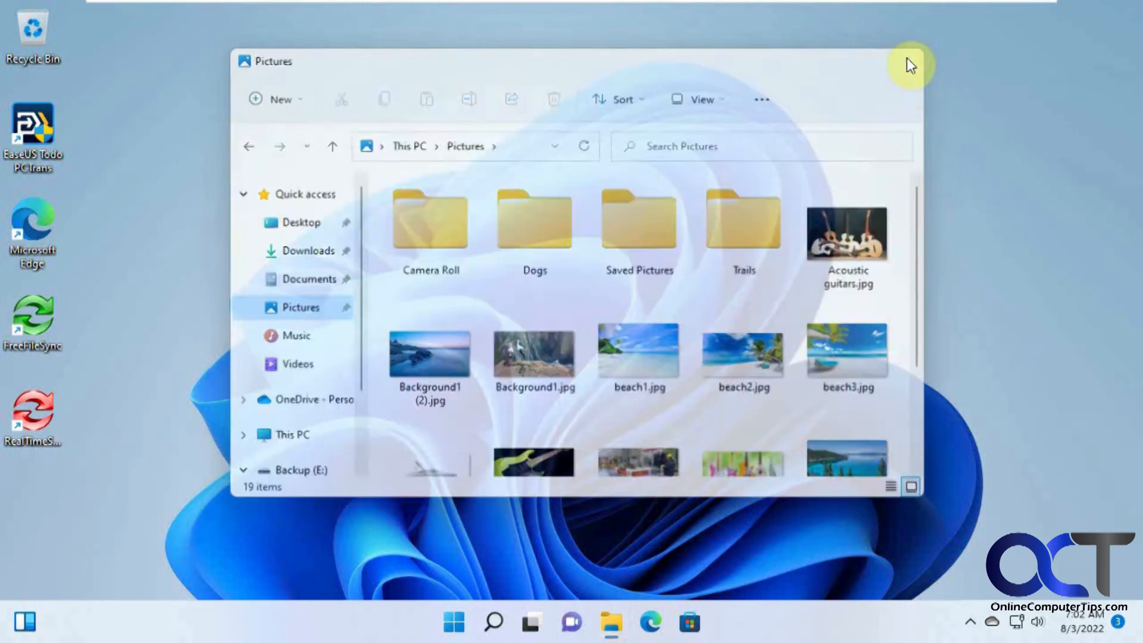
click(463, 623)
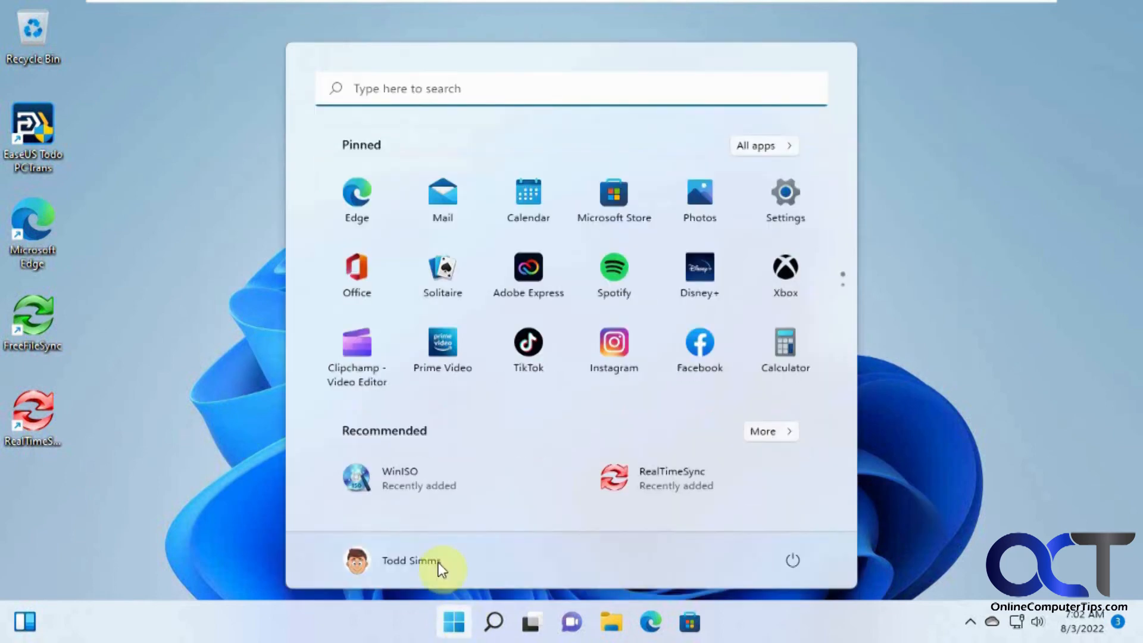
Switch to the other user account from Start and sign in with its password
click(424, 562)
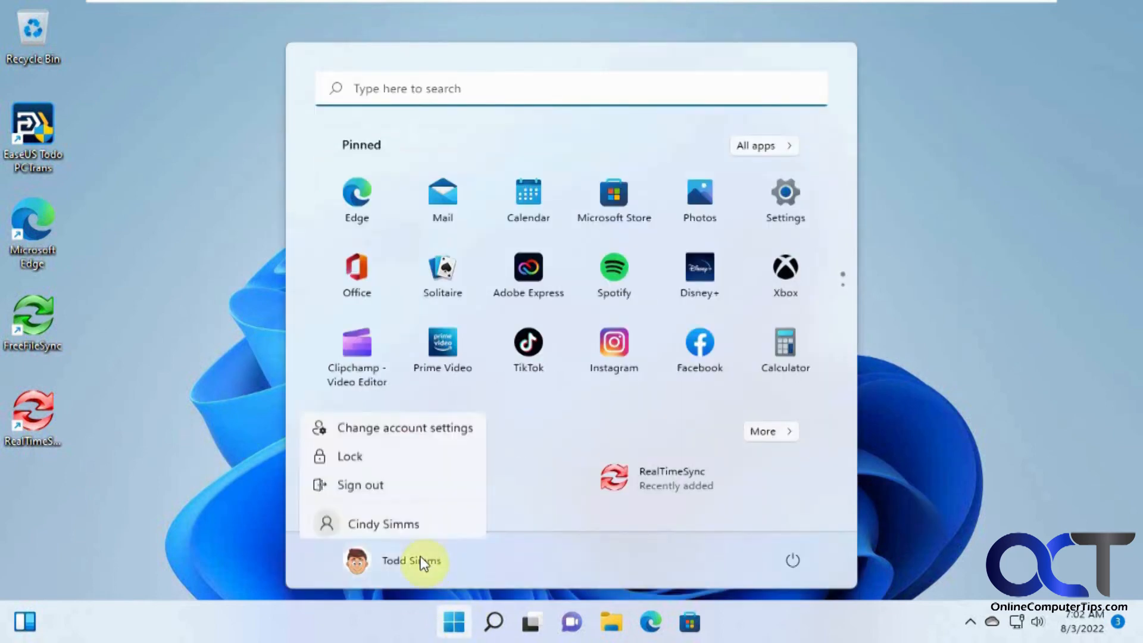
click(402, 521)
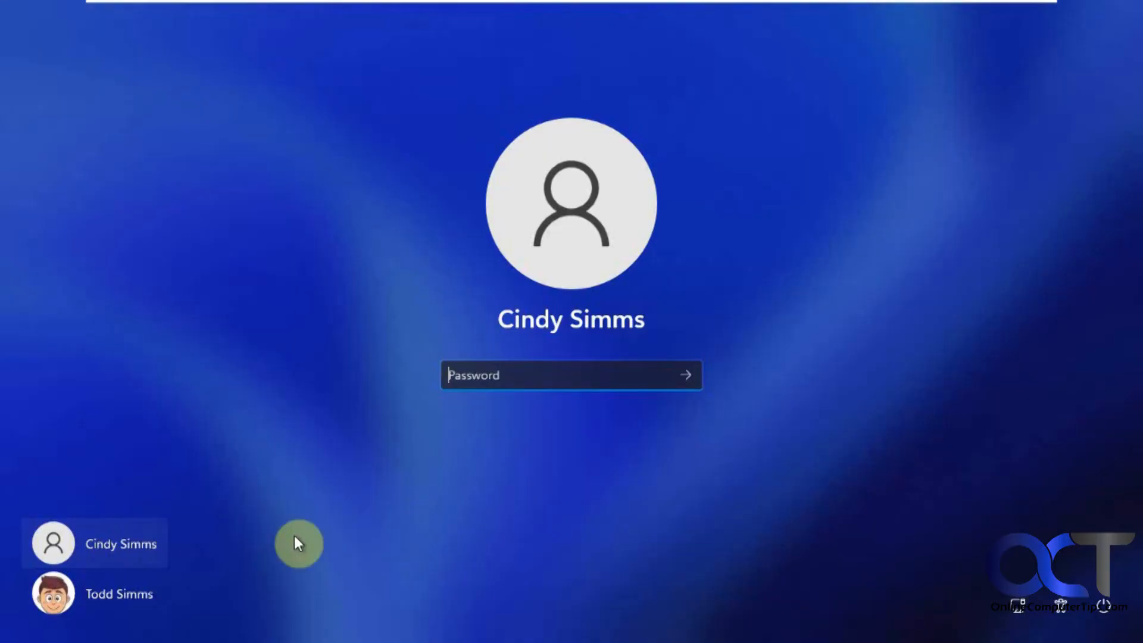
click(523, 375)
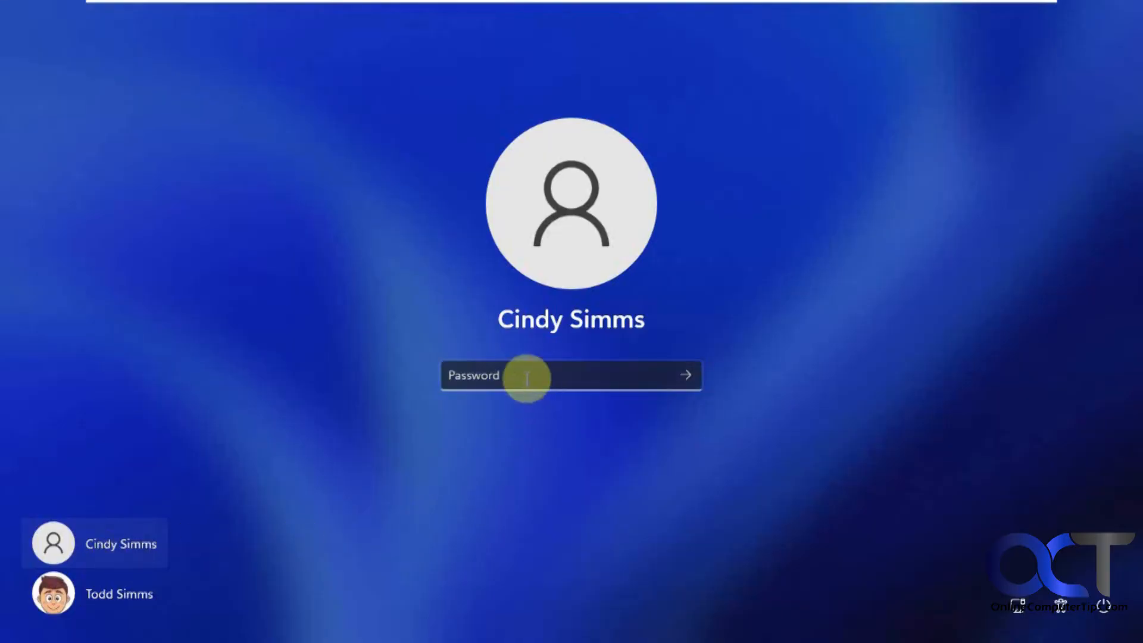
text(••)
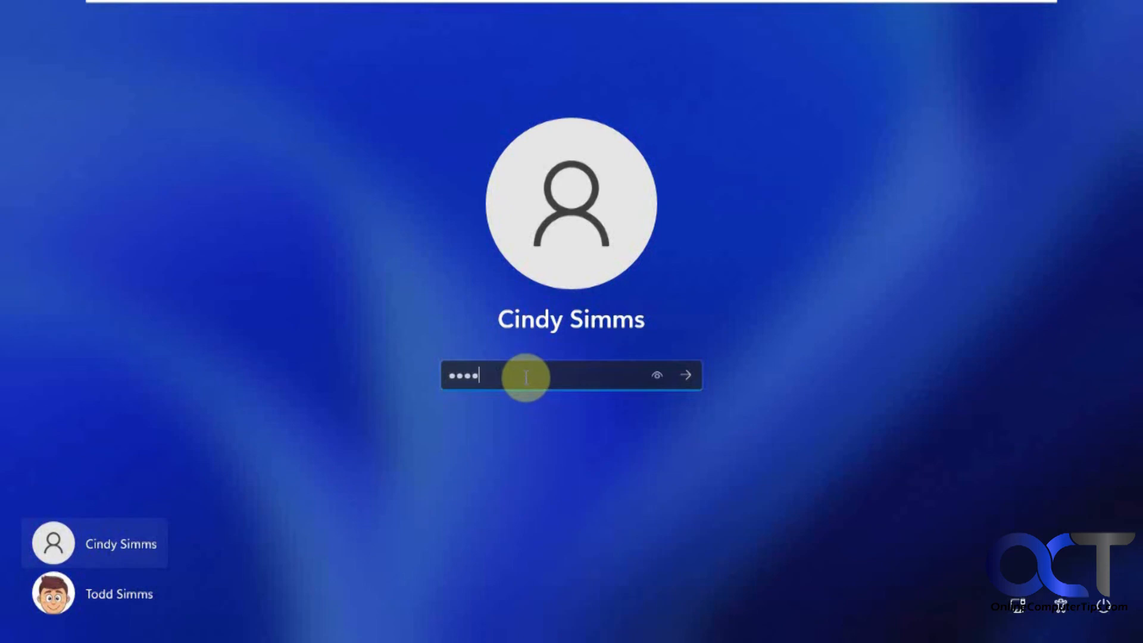
text(••••)
key(Return)
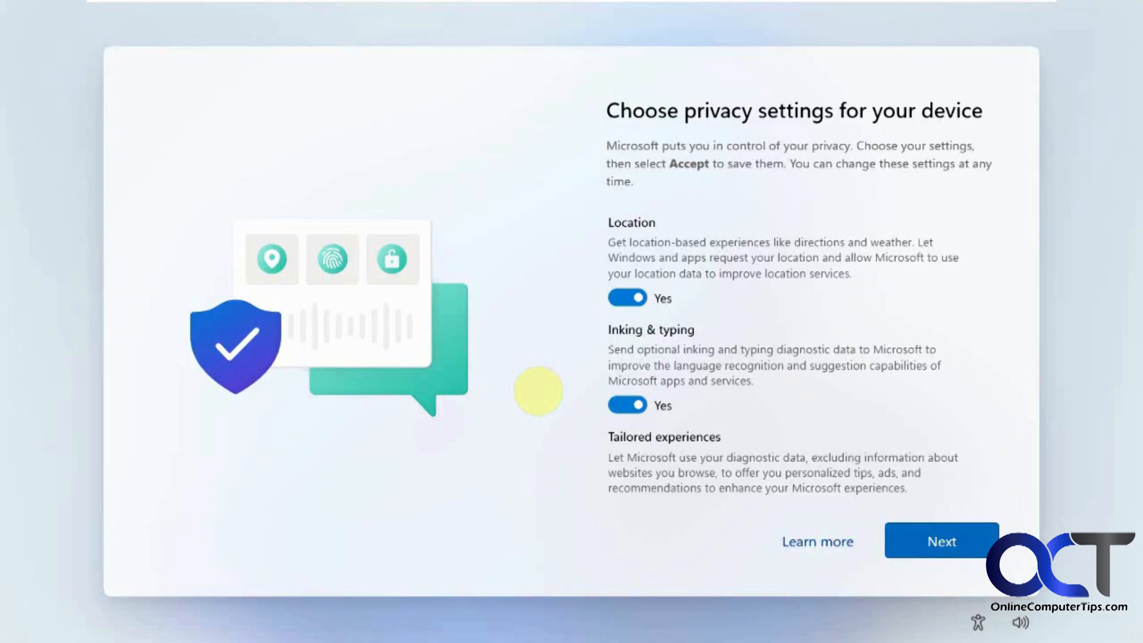
scroll(535, 388, down, 3)
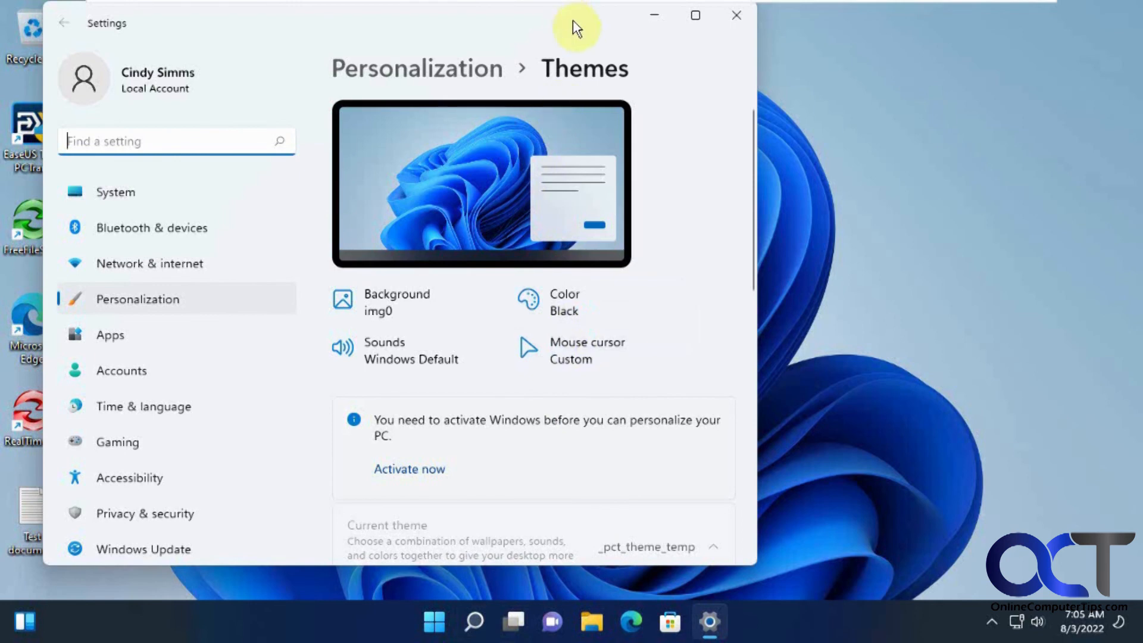
Confirm Test document is in the new account's Documents, then switch to the Windows 11 Pro machine
click(745, 19)
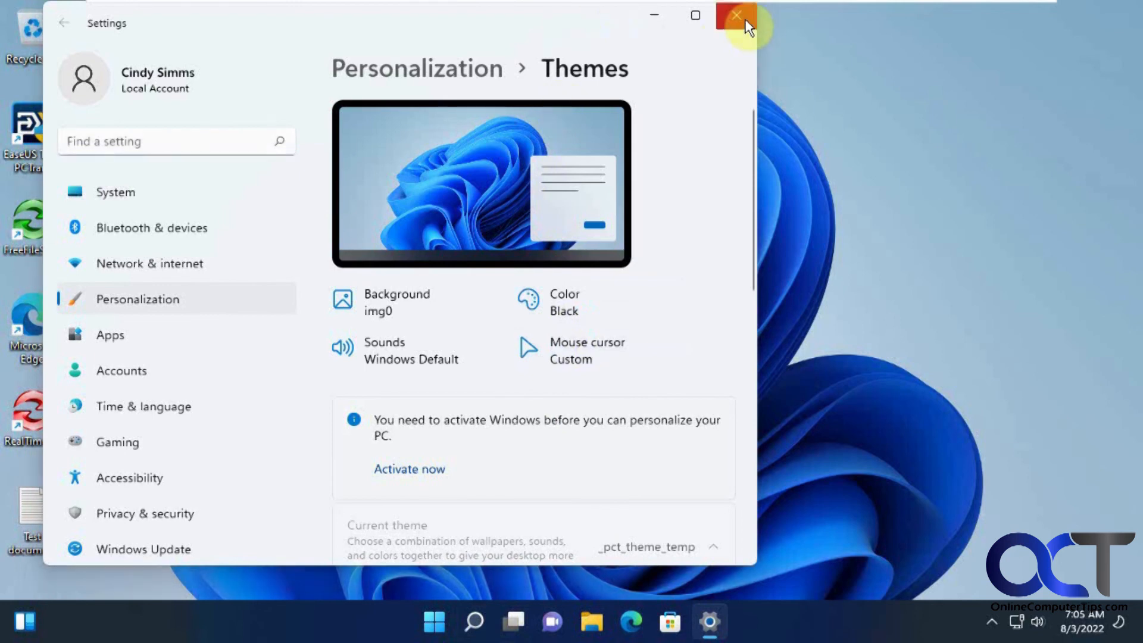
click(35, 525)
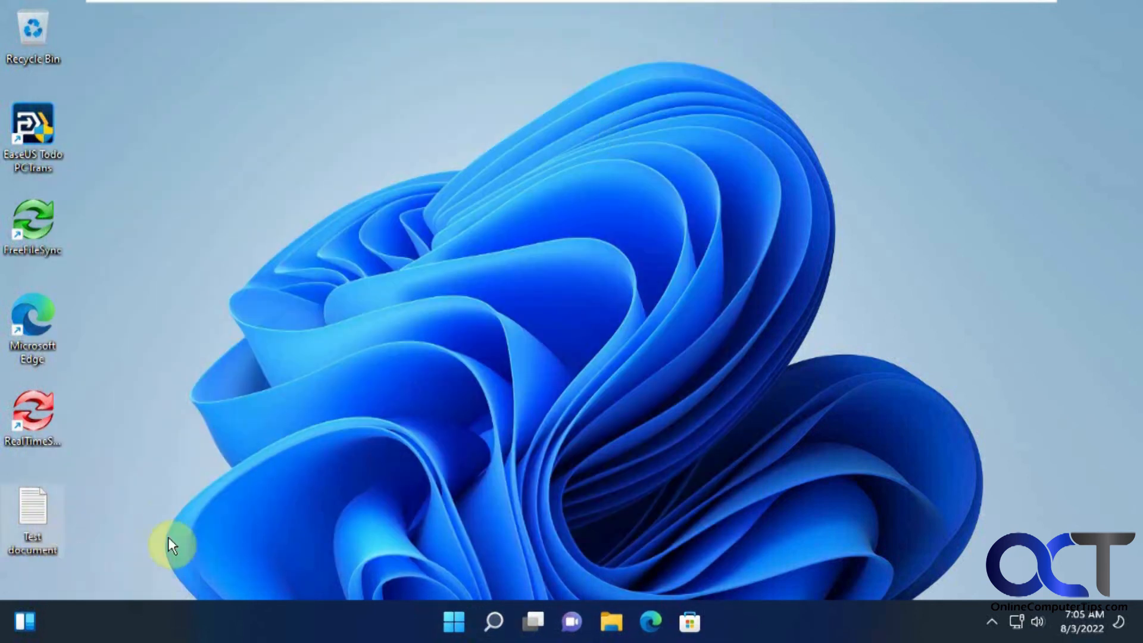
click(455, 622)
click(455, 622)
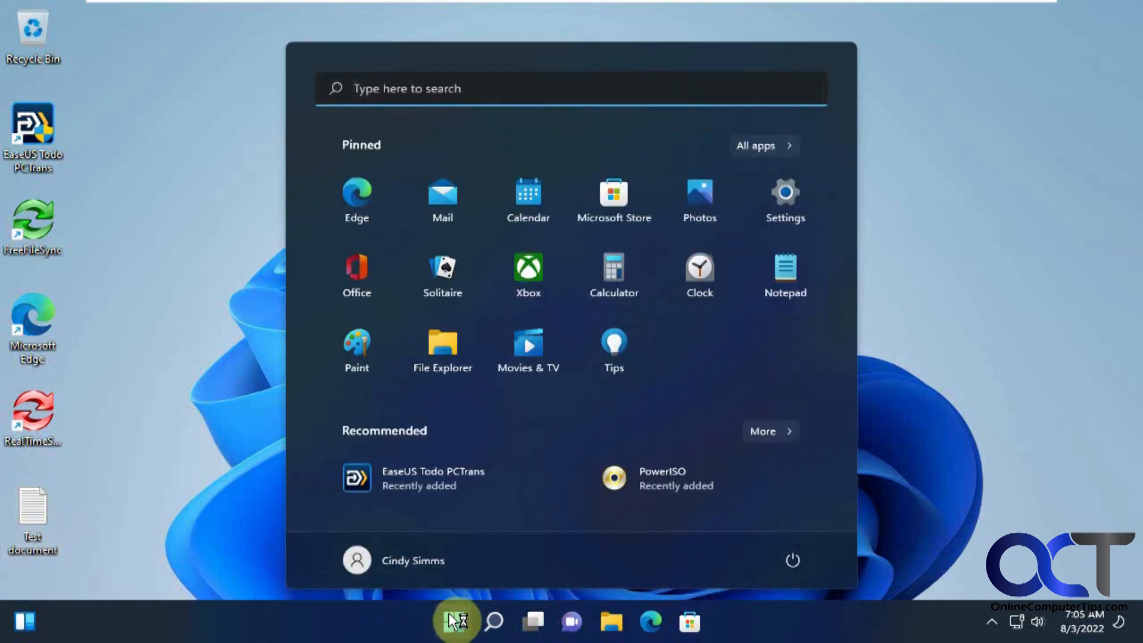
click(613, 624)
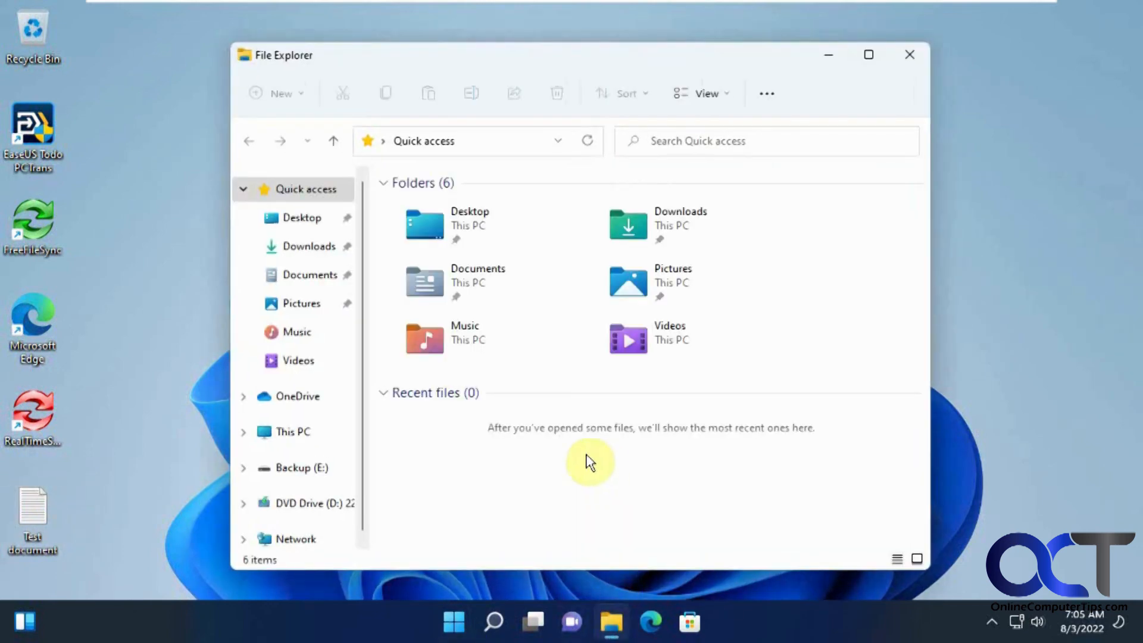
click(317, 280)
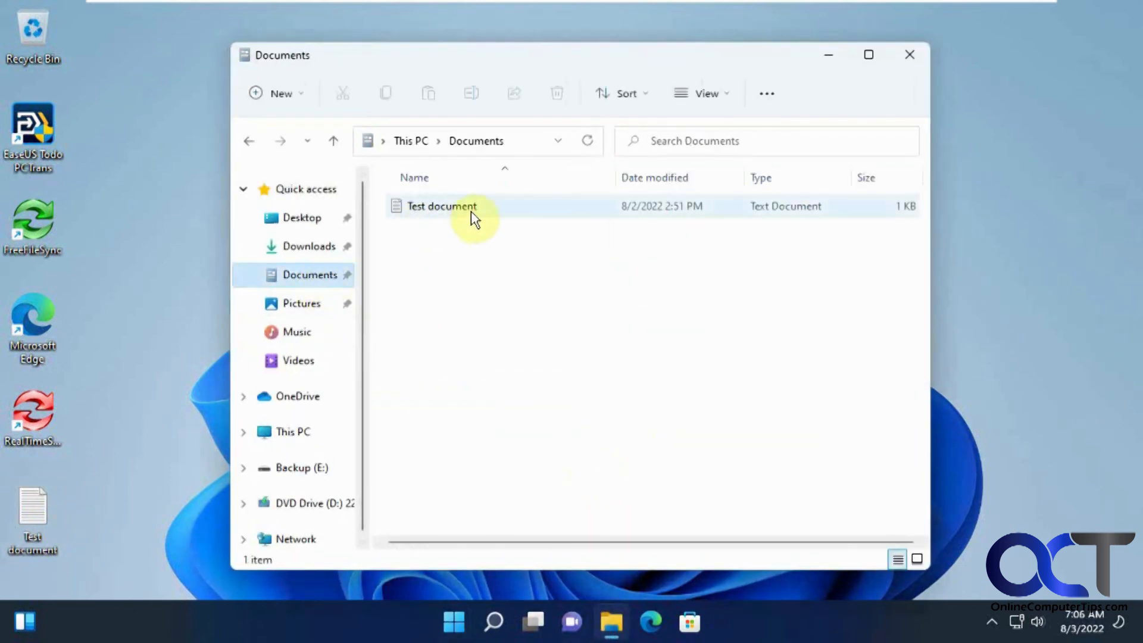
click(907, 60)
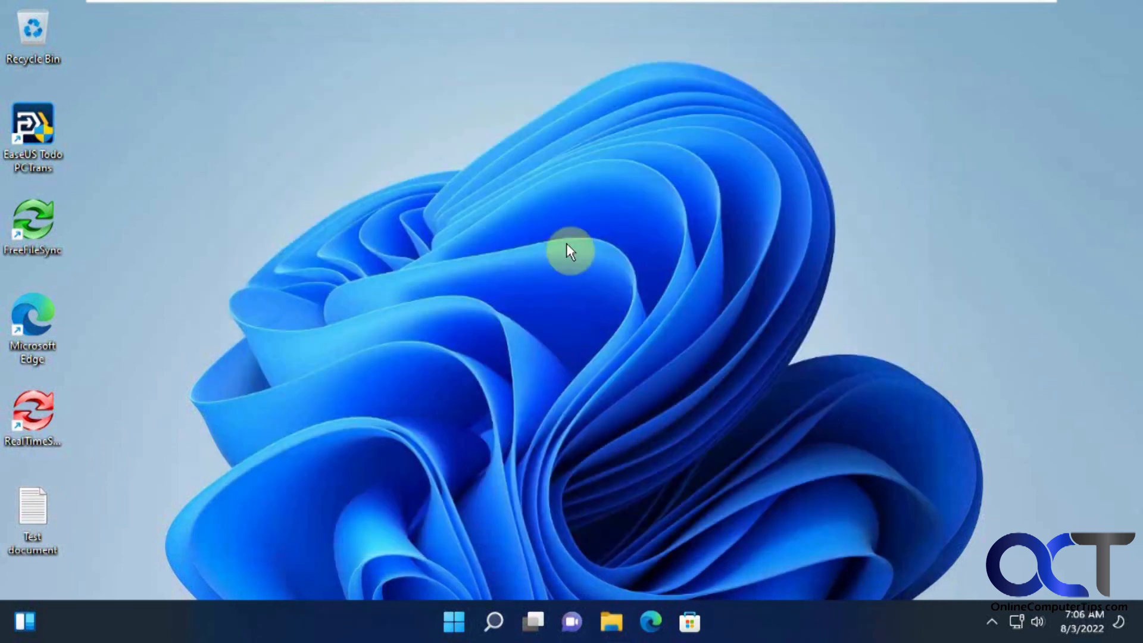
click(680, 13)
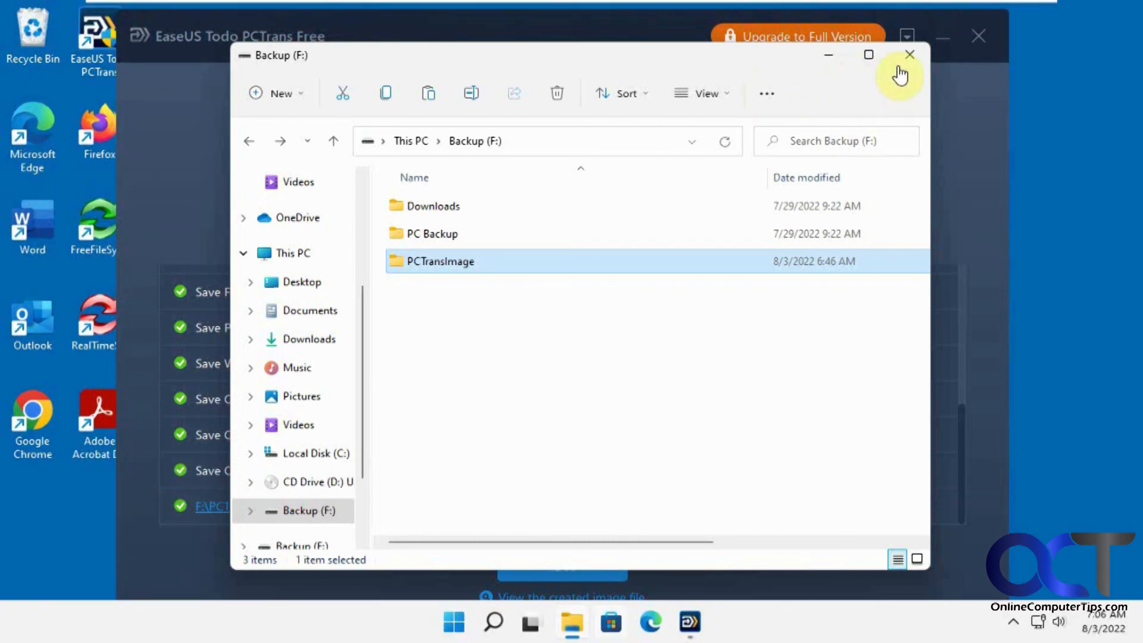
Minimize the Backup (F:) folder and exit PCTrans, dismissing its feedback prompt
click(830, 56)
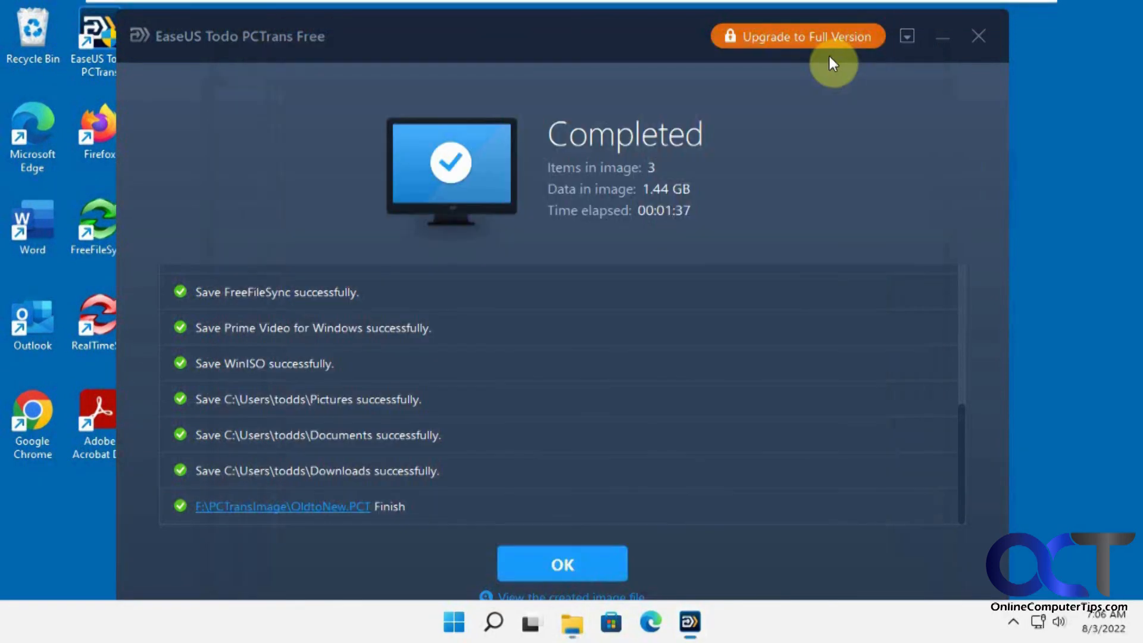
click(977, 36)
click(885, 85)
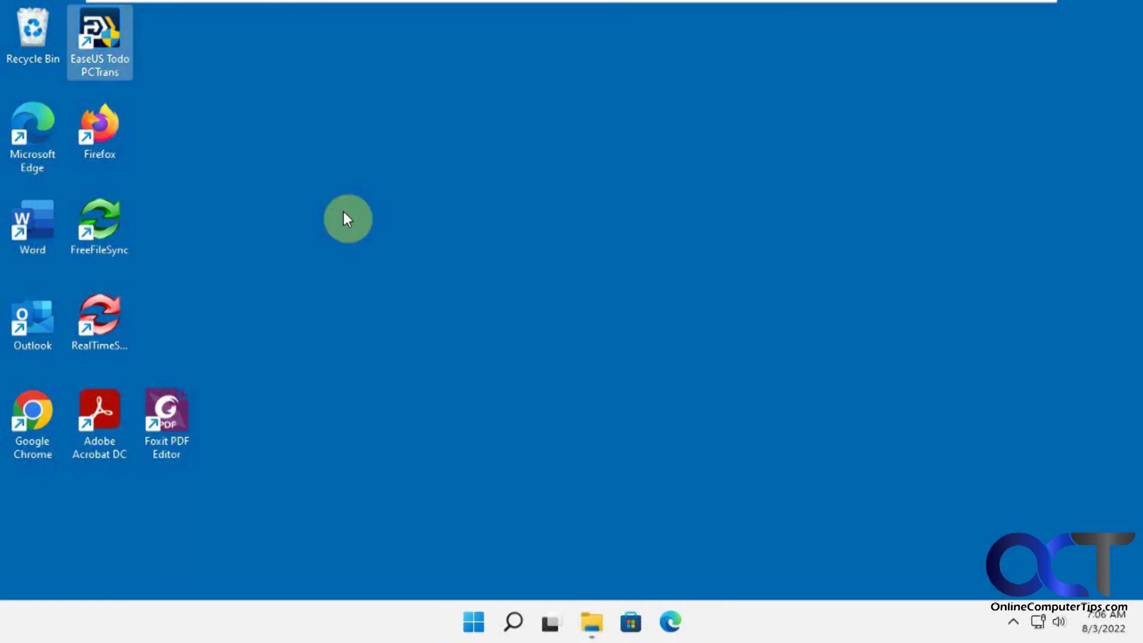
Relaunch PCTrans as administrator, skip the activation offer, and go to Backup & Restore
double_click(102, 58)
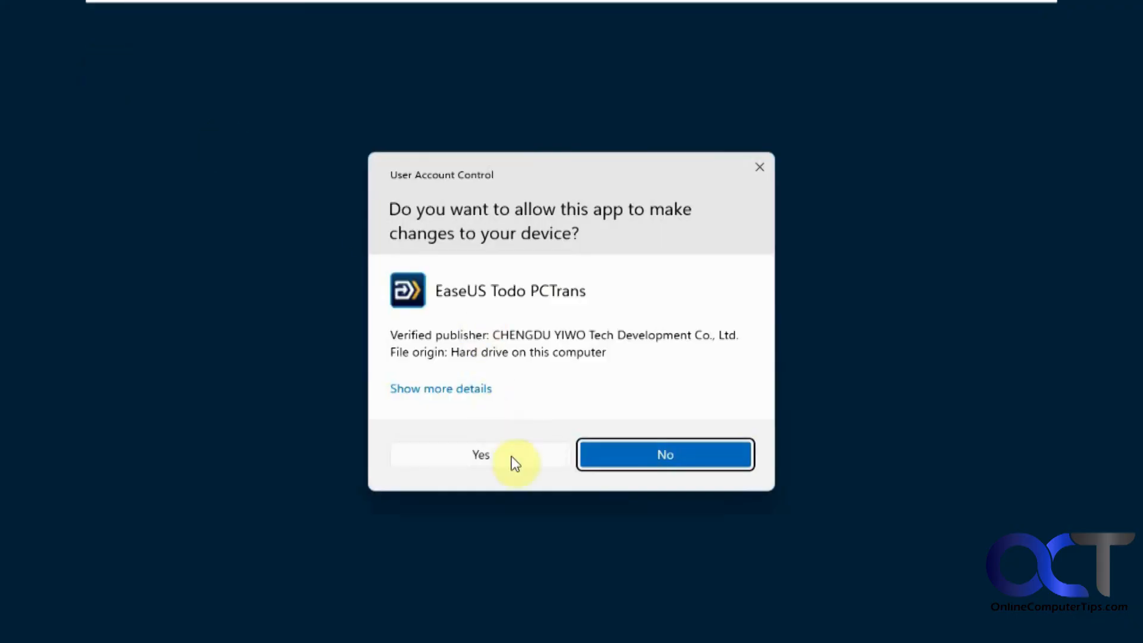
click(513, 456)
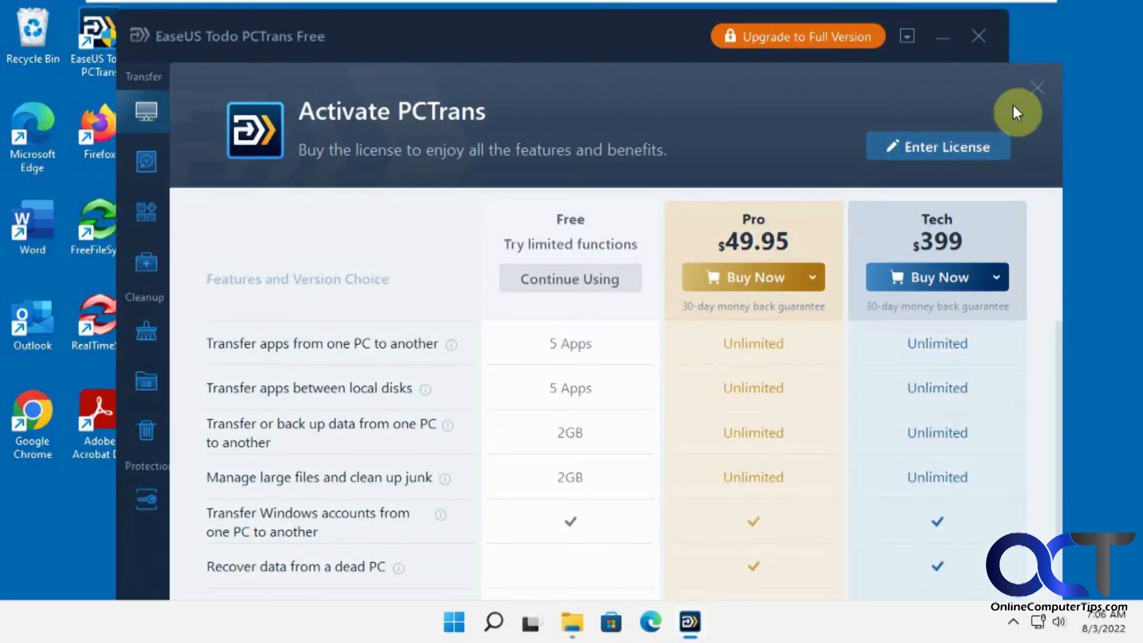
click(1033, 89)
click(238, 164)
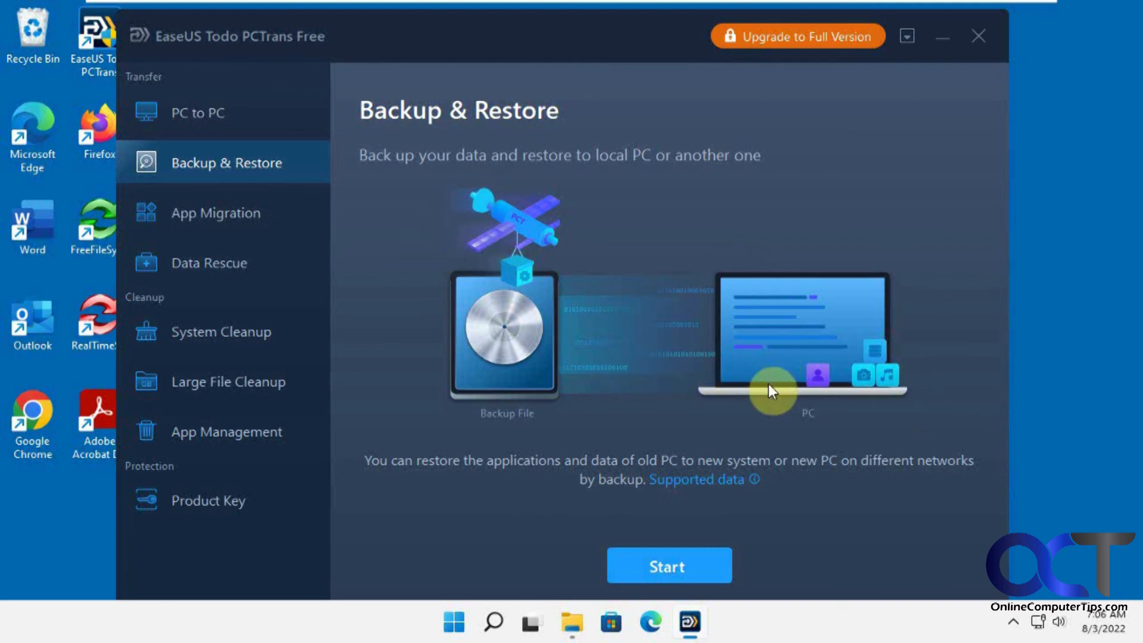
Switch to the PC to PC page for direct transfer between PCs over the LAN
click(206, 117)
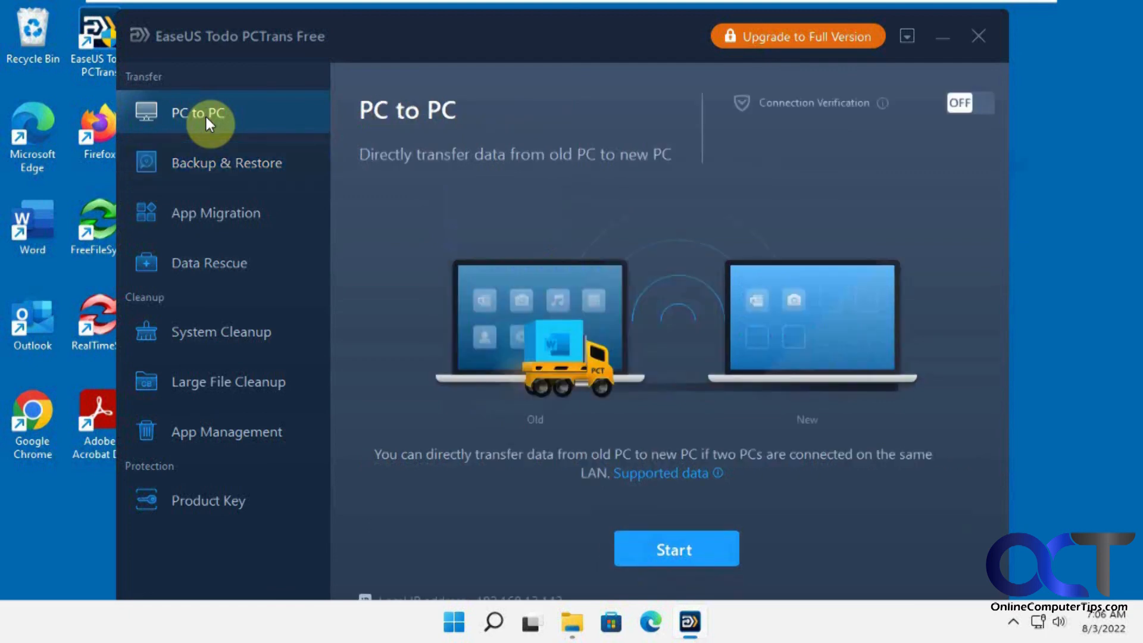